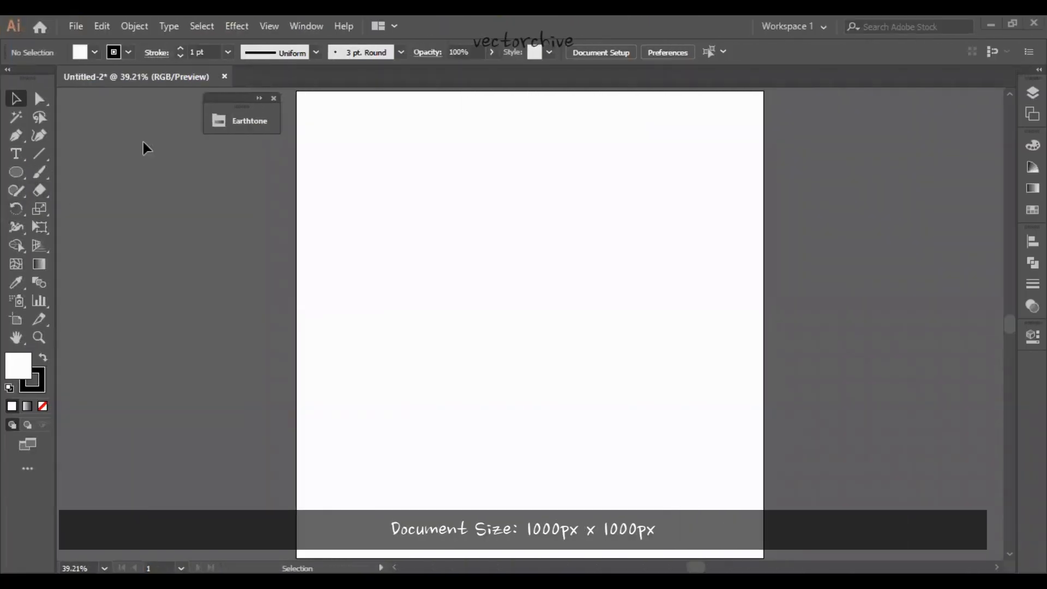
- Add the Earthtone 8 colour group from the Earthtone library to the document swatches and show the layers
click(238, 121)
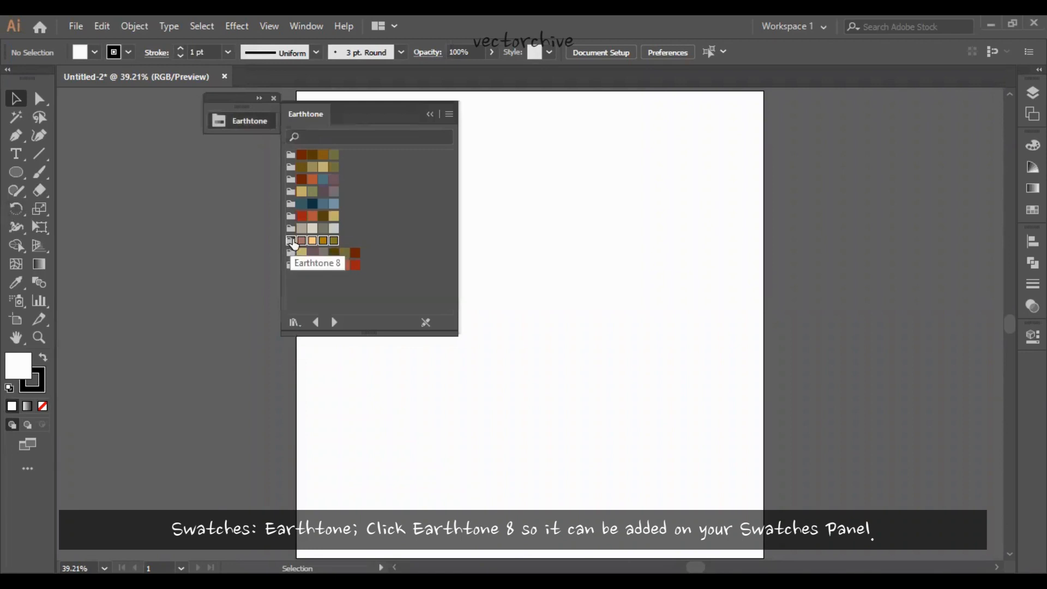
click(291, 244)
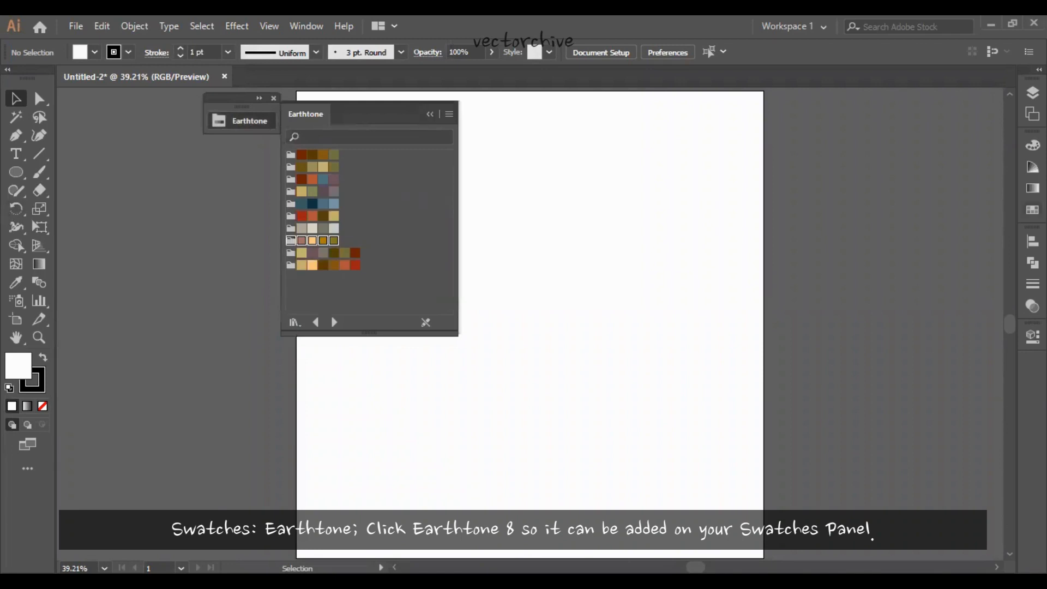
click(430, 114)
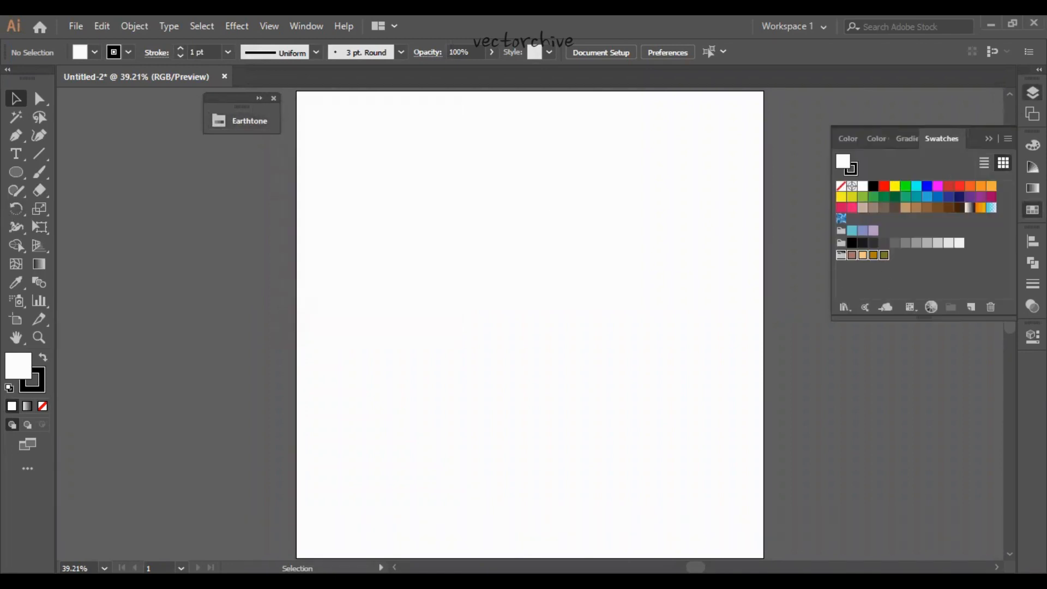
key(F7)
- Draw a 1000 x 1000 px rectangle as the background
drag(14, 171, 58, 170)
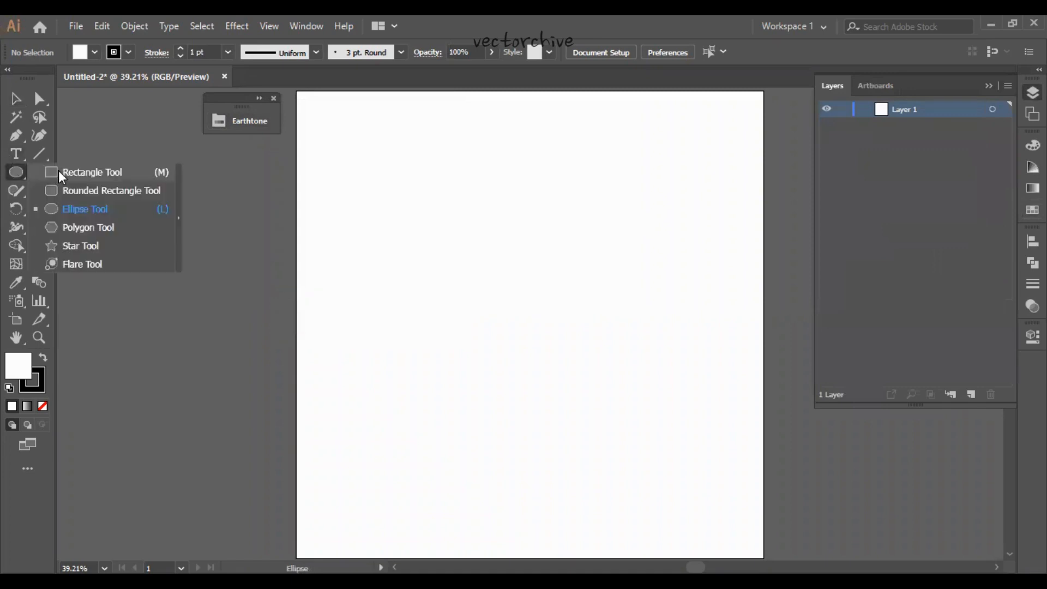
click(395, 194)
click(505, 271)
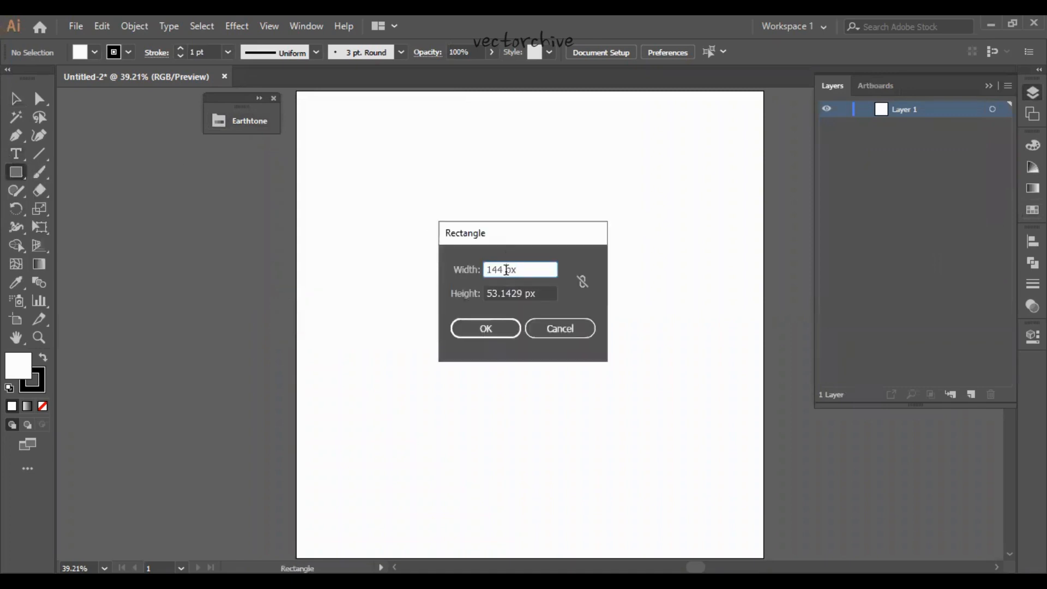
key(BackSpace)
key(BackSpace)
key(BackSpace)
text(00)
double_click(515, 295)
text(1000)
key(Return)
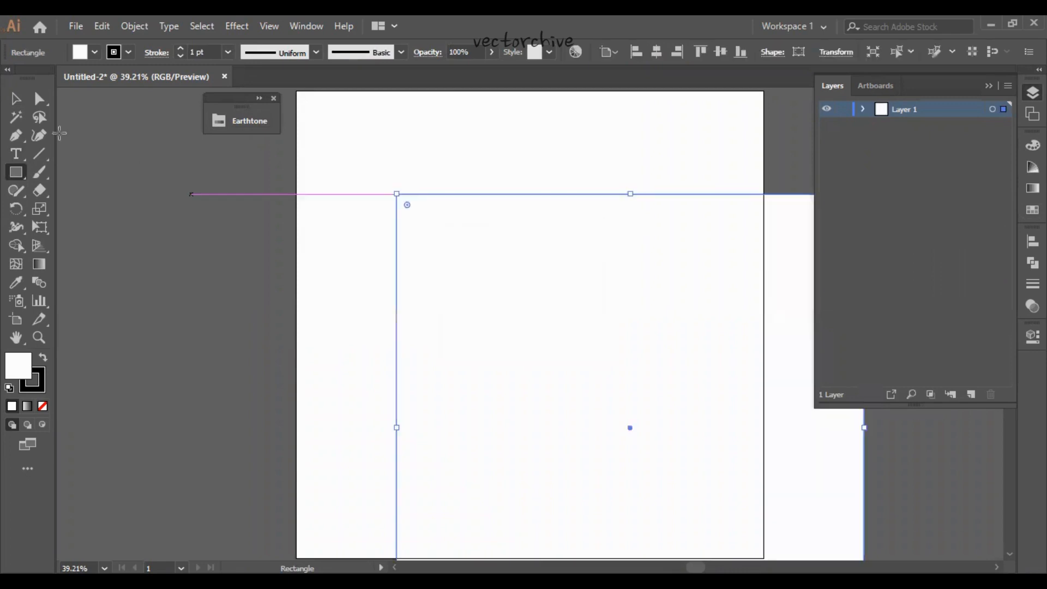
- Centre the background rectangle horizontally and vertically on the artboard
key(v)
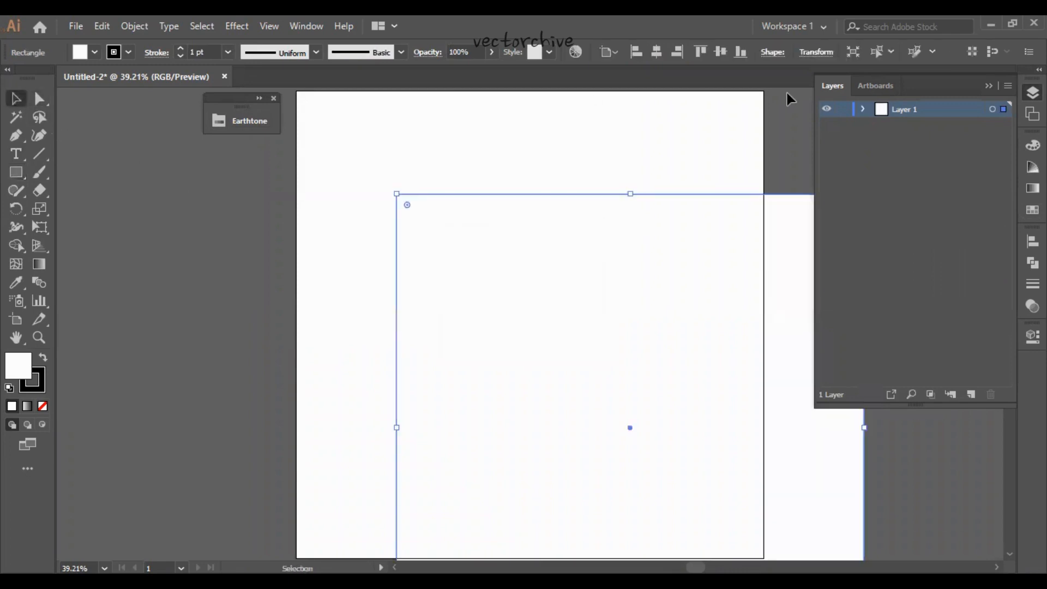
click(657, 52)
click(720, 52)
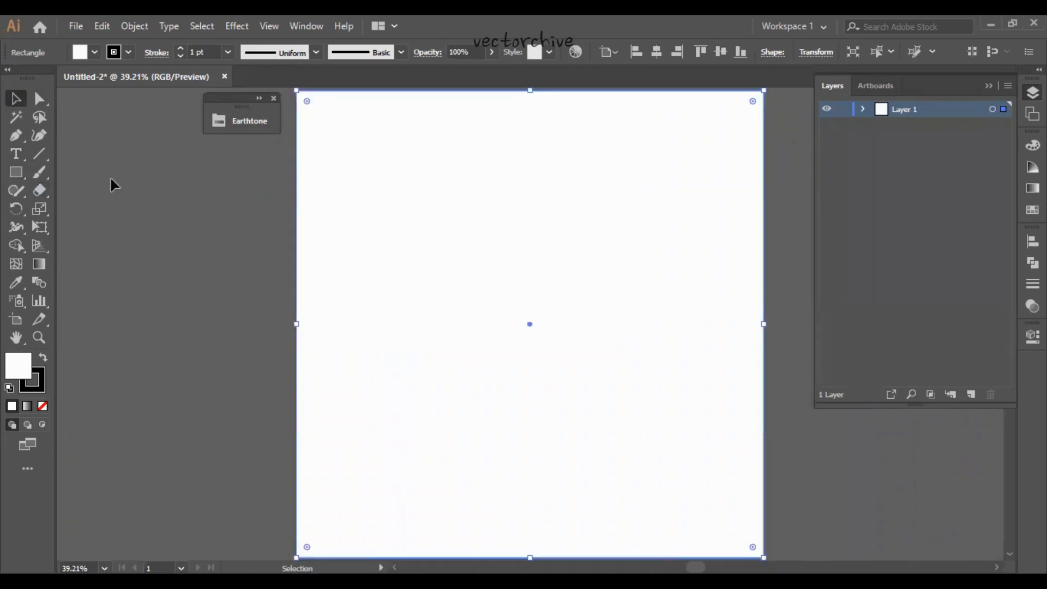
- Fill the background rectangle with the light orange swatch from the Earthtone 8 group
click(94, 50)
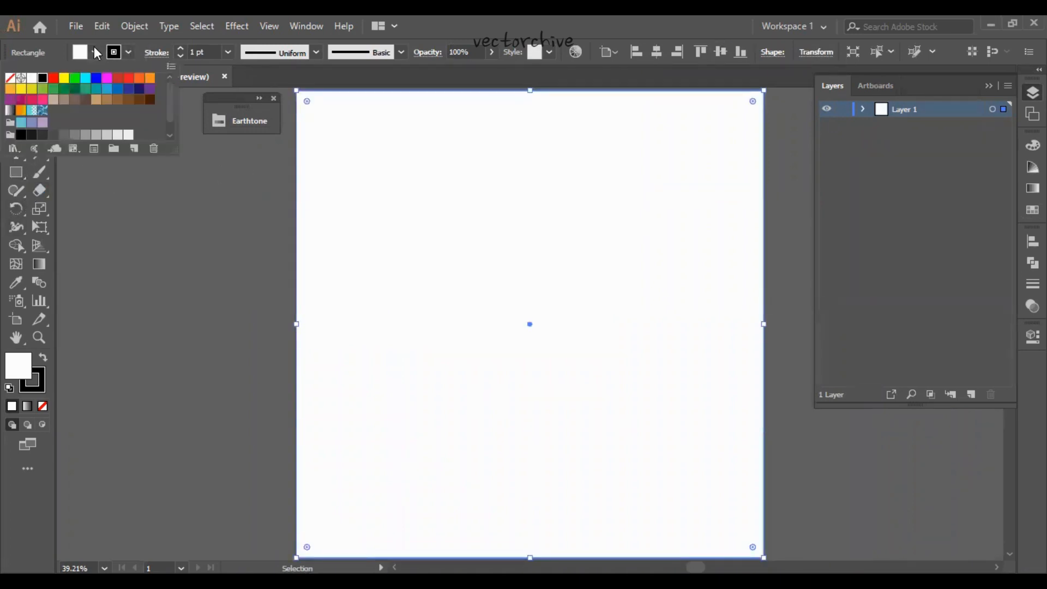
click(95, 50)
click(95, 51)
drag(170, 152, 146, 179)
click(31, 147)
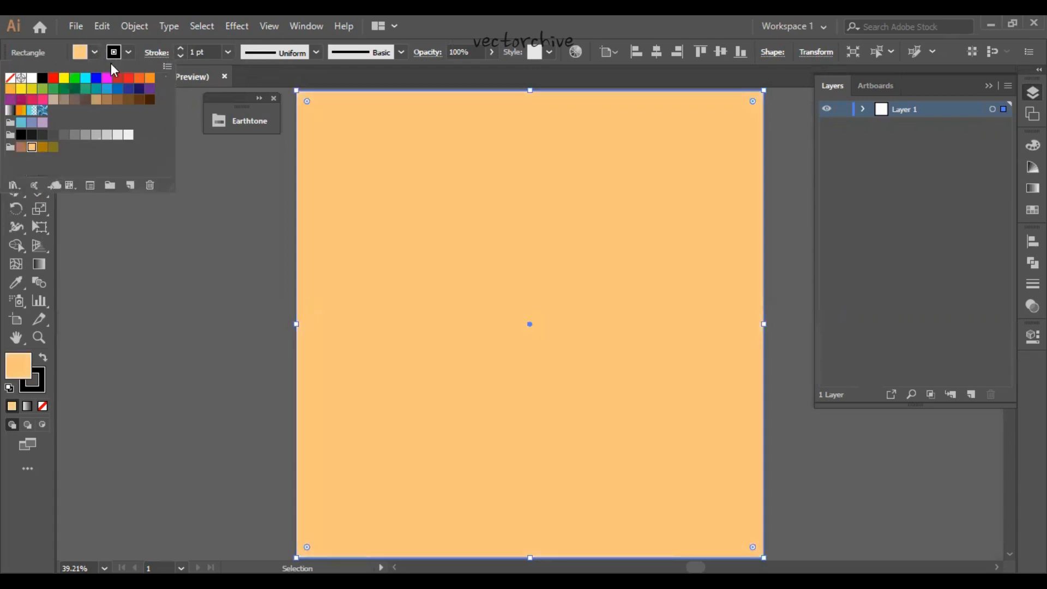
- Set the background rectangle's stroke to None
click(129, 52)
click(129, 52)
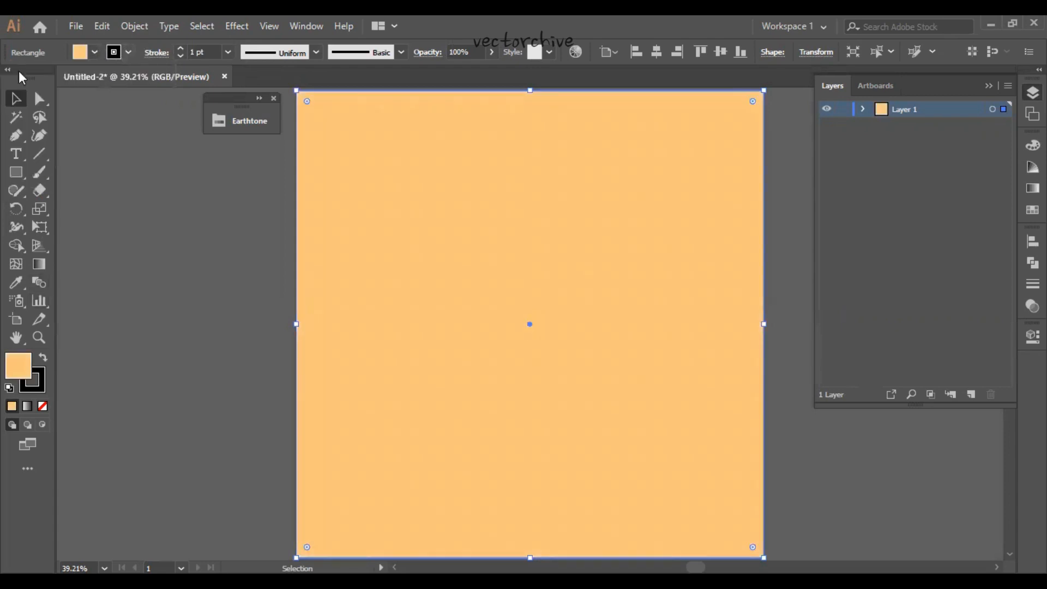
click(10, 78)
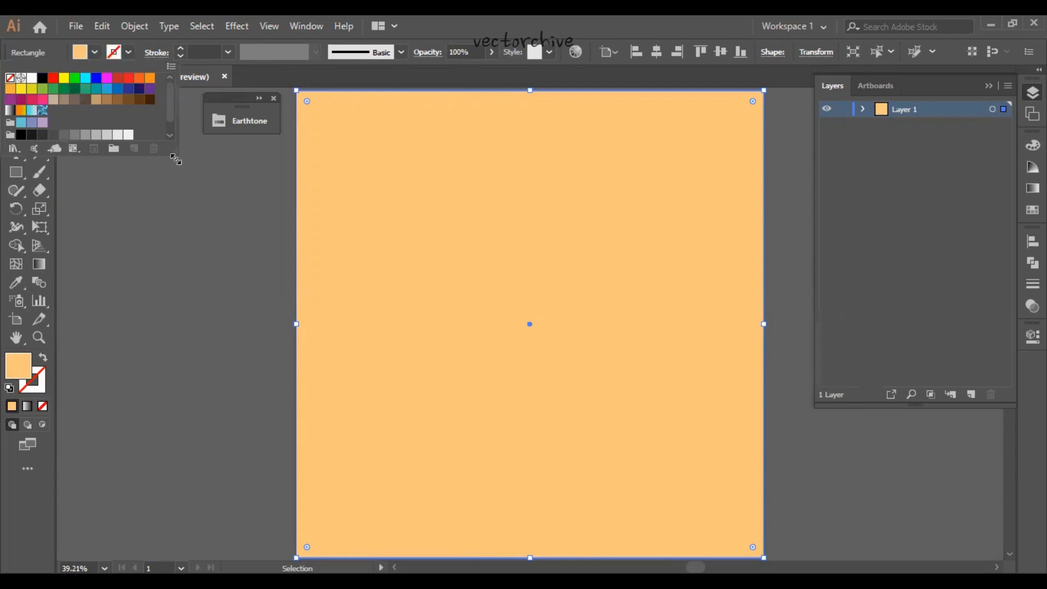
drag(129, 155, 151, 237)
click(151, 237)
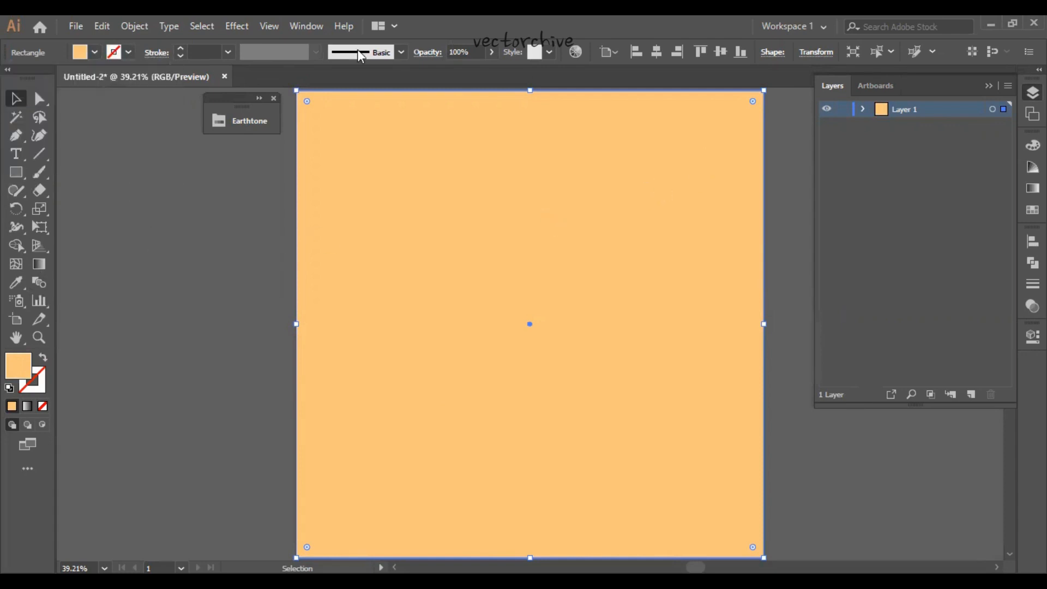
- Lock the background rectangle inside Layer 1 and deselect everything
click(862, 109)
click(843, 125)
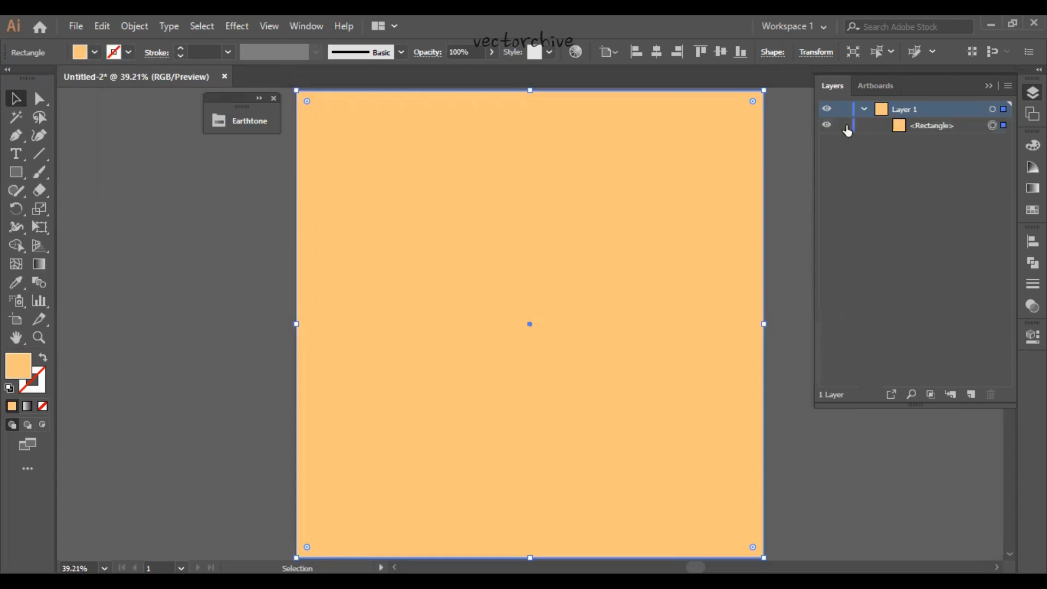
click(160, 282)
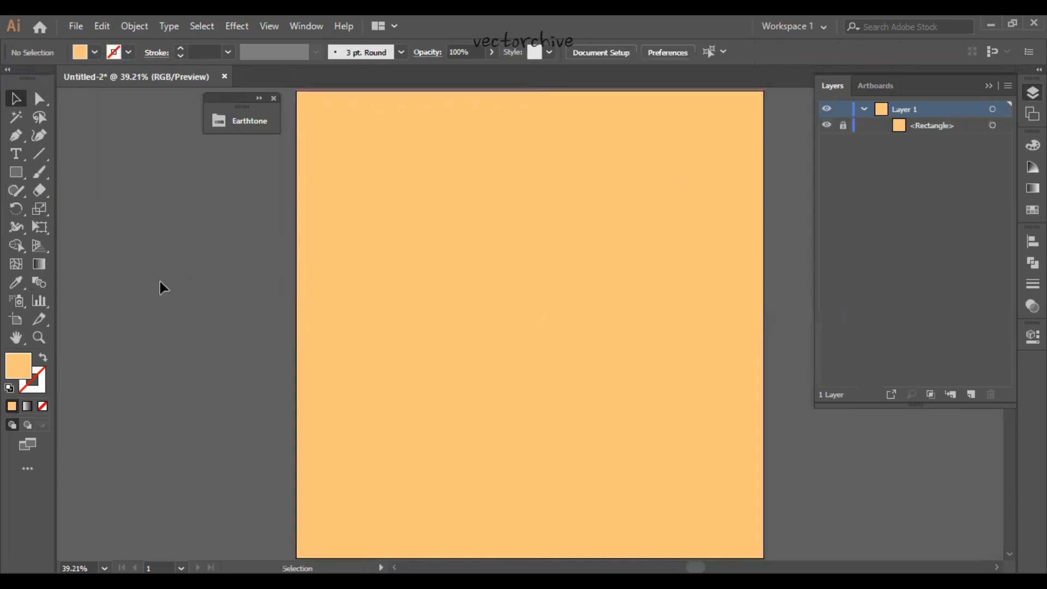
- Draw a large circle with the Ellipse tool in the upper middle of the artboard
click(24, 170)
drag(20, 169, 70, 207)
drag(422, 180, 579, 393)
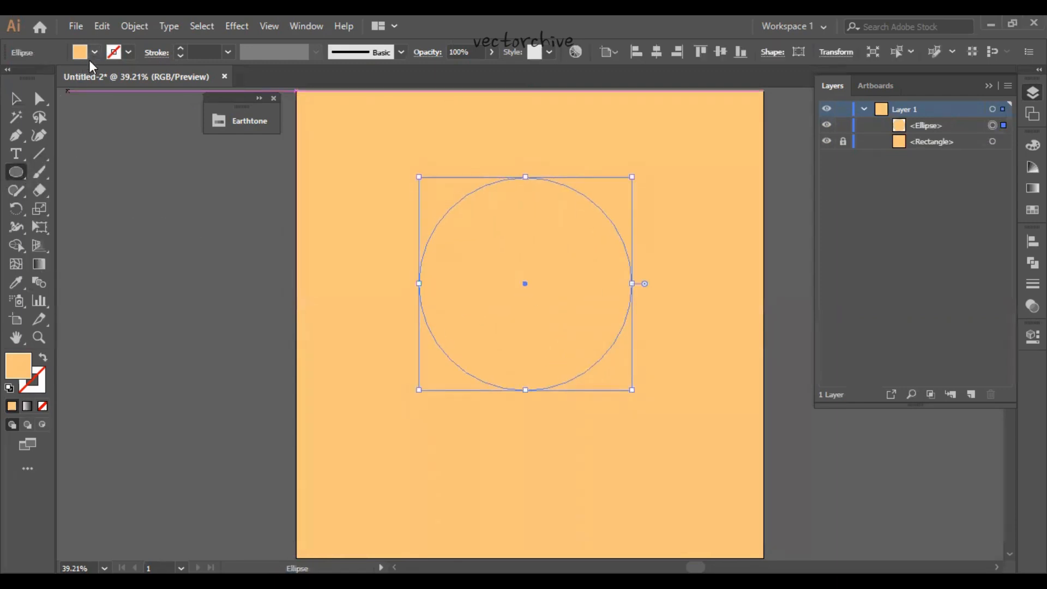
- Give the circle an olive outline with the C=31 M=30 Y=98 K=34 swatch and no fill
click(94, 53)
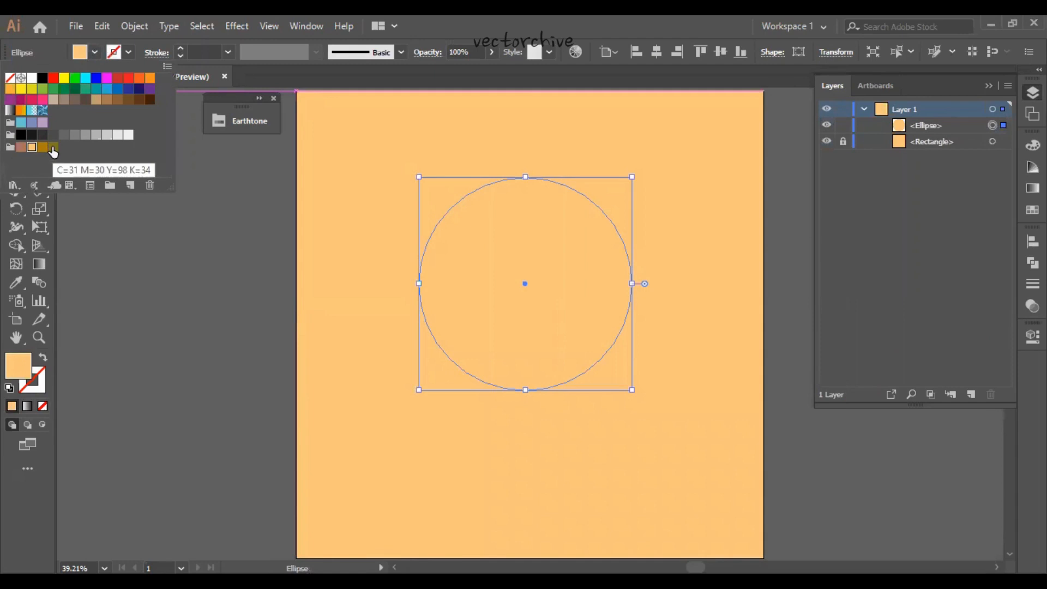
click(53, 147)
click(43, 357)
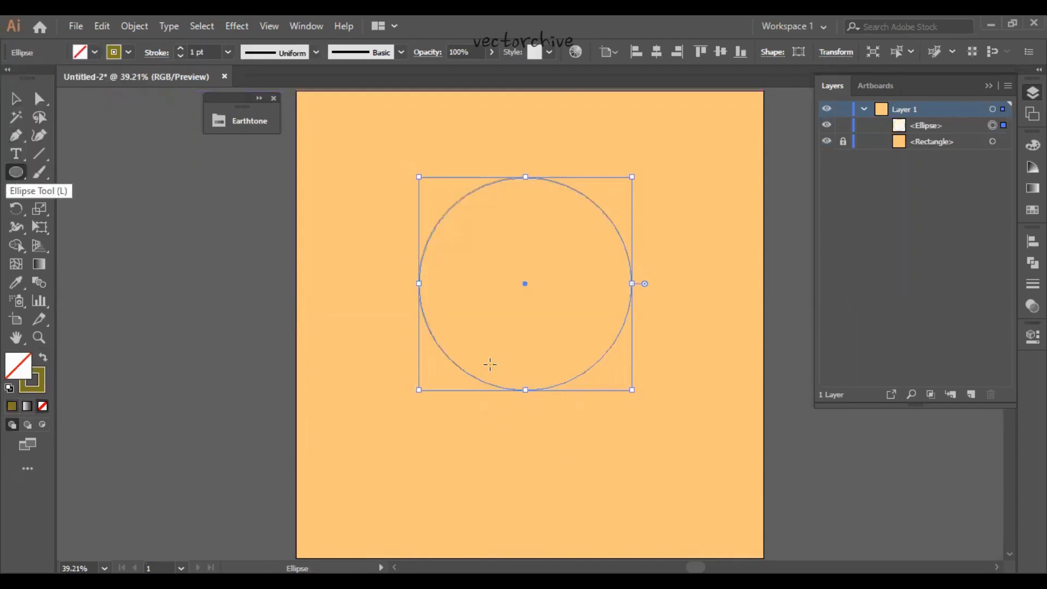
- Draw a small square overlapping the circle's bottom edge and centre both shapes horizontally on the artboard
key(m)
drag(491, 364, 523, 307)
key(v)
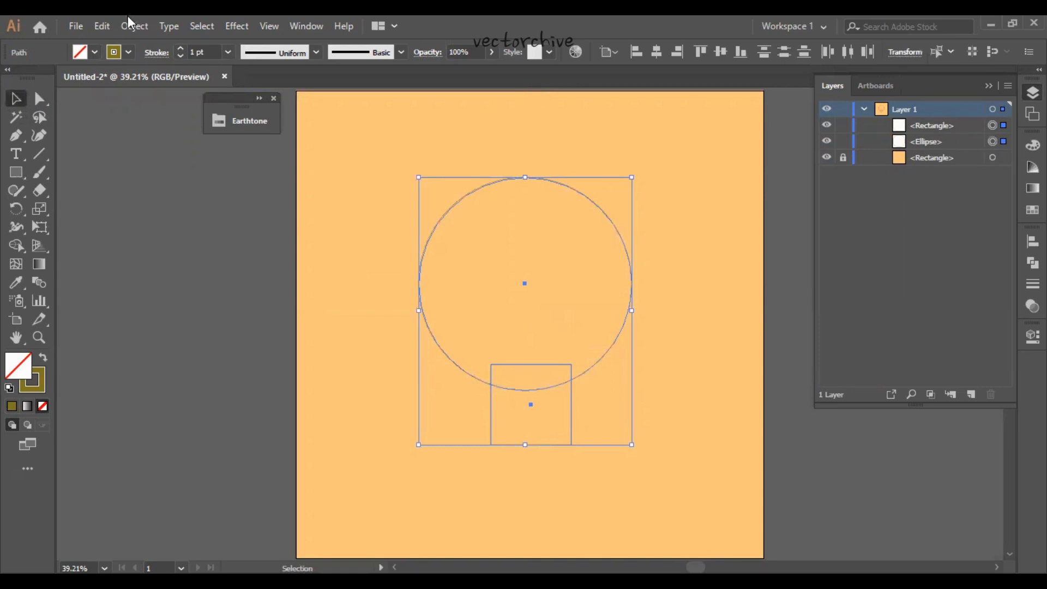
click(656, 52)
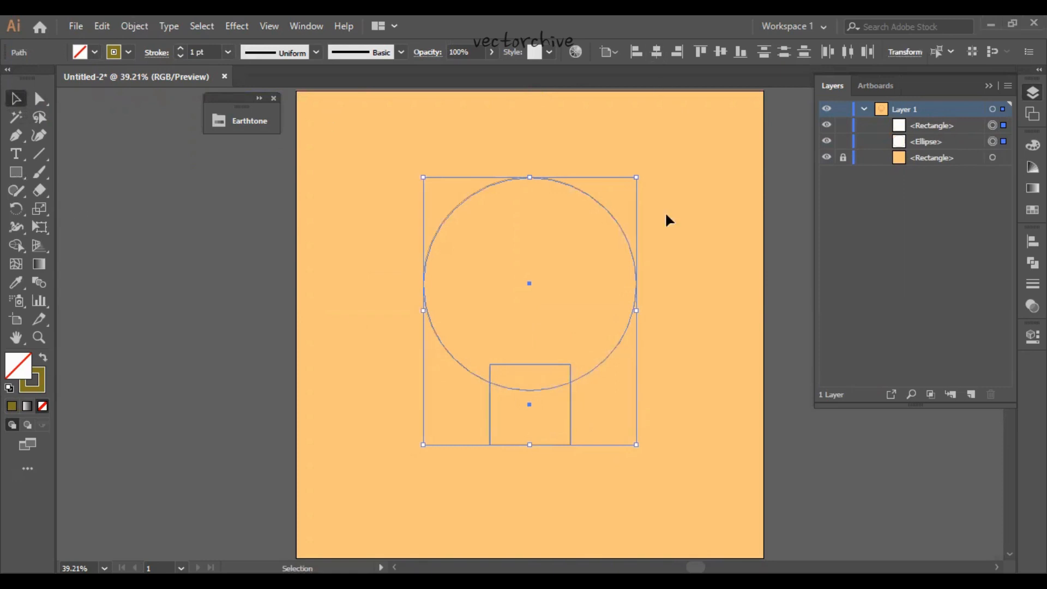
click(691, 408)
- Duplicate the square downward and reshape the copy into a flat bar slightly wider than the square, across its bottom edge
drag(592, 477, 477, 409)
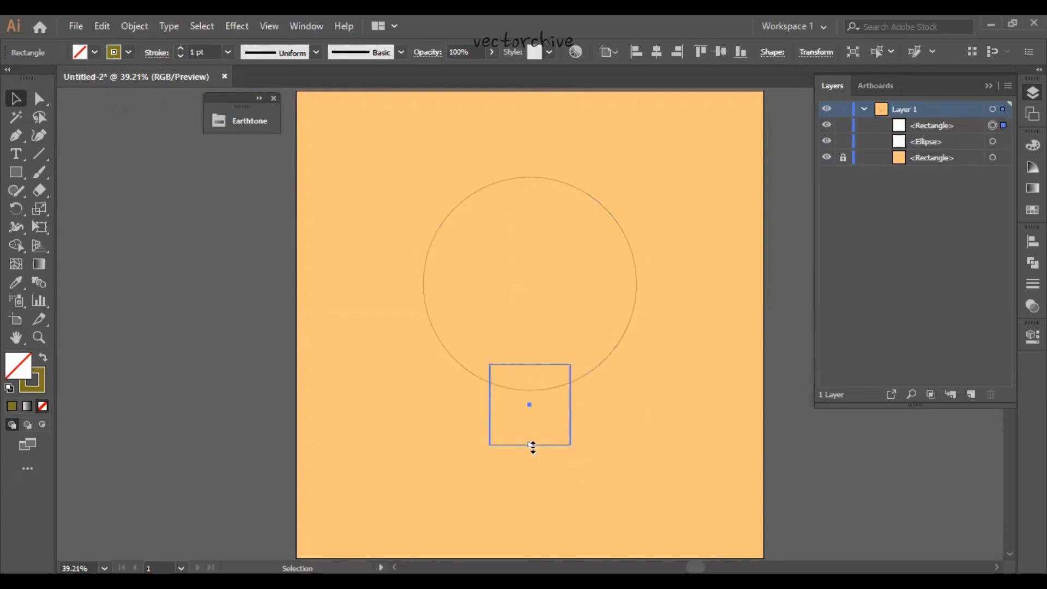
key(ctrl+=)
key(ctrl+=)
key(space)
mouse_move(518, 341)
mouse_down()
mouse_move(492, 388)
mouse_move(504, 351)
mouse_up()
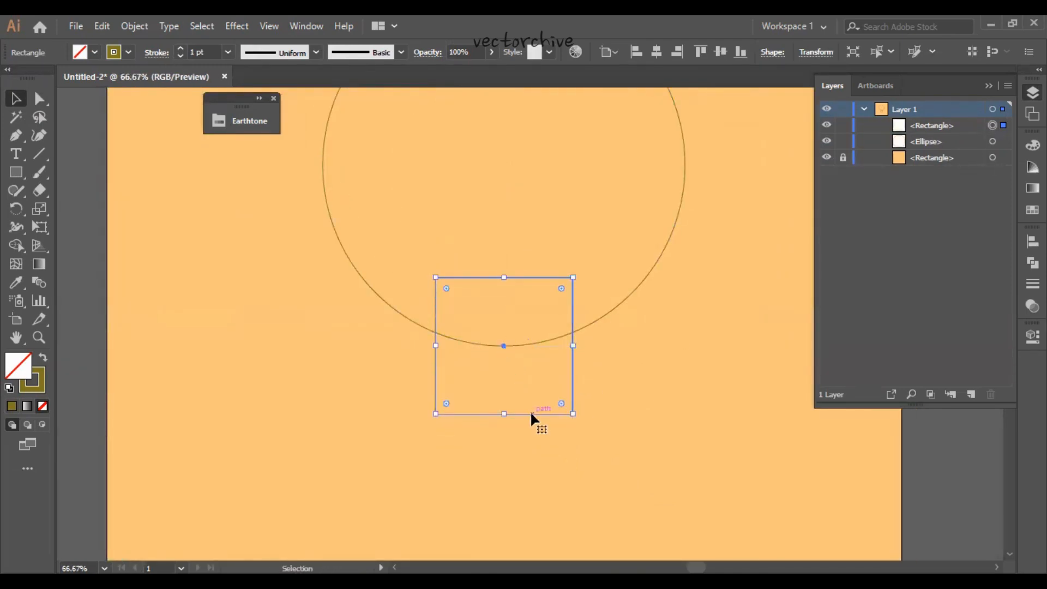
drag(531, 414, 535, 506)
drag(505, 364, 503, 414)
drag(505, 458, 575, 424)
- Fully round the flat bar's corners and duplicate it downward into an evenly spaced stack of four bars
click(38, 98)
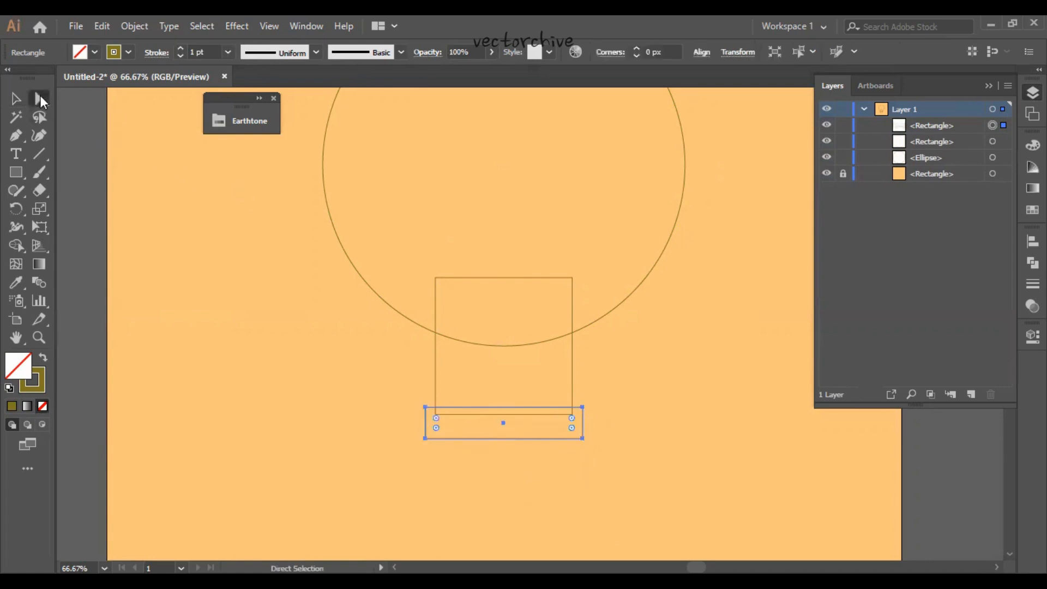
drag(448, 422, 535, 475)
click(15, 98)
key(ctrl+d)
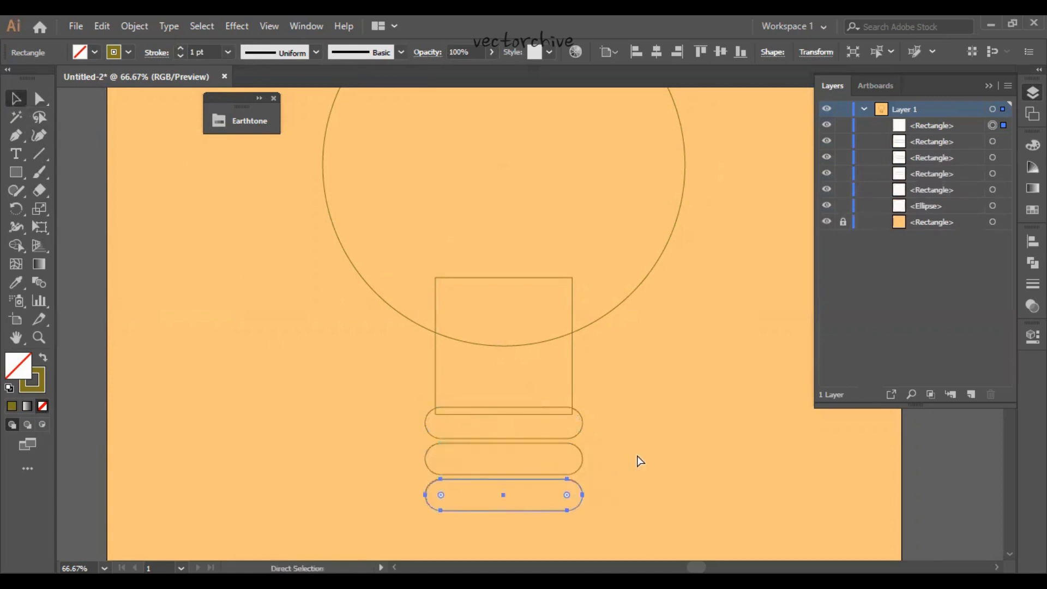
key(ctrl+d)
- Narrow the lowest bar evenly from both sides and make it a flat-topped cap with bottom corners rounded to about 40 px
scroll(652, 348, down, 2)
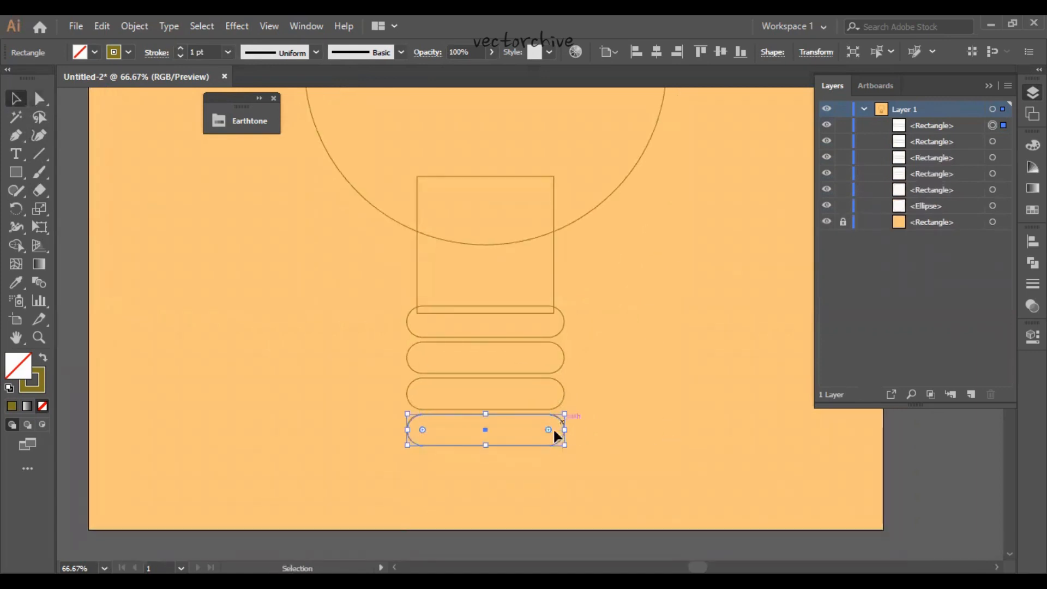
drag(564, 429, 550, 430)
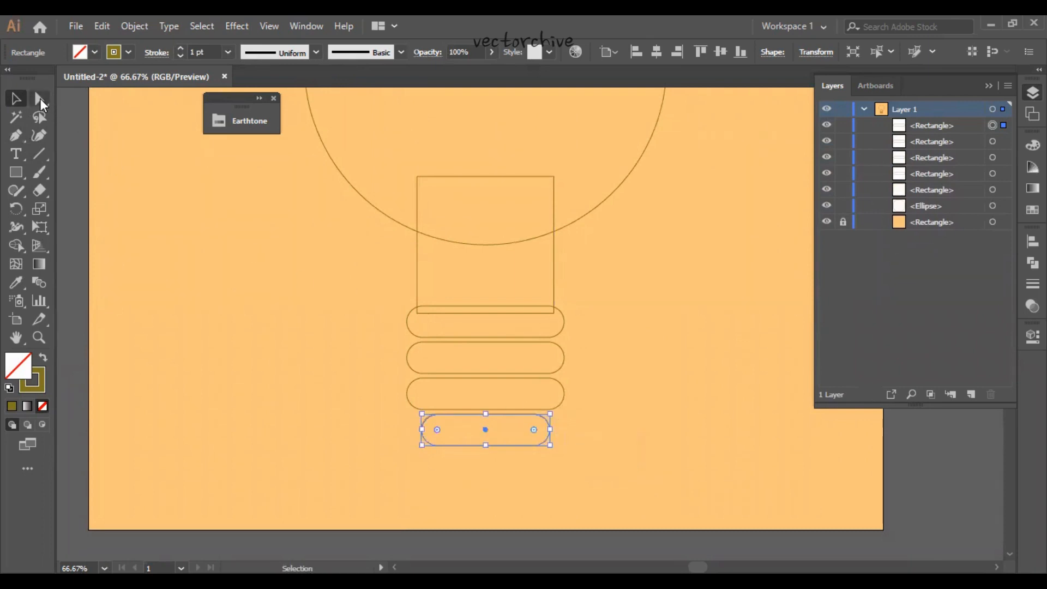
key(a)
drag(429, 425, 594, 473)
drag(542, 438, 456, 400)
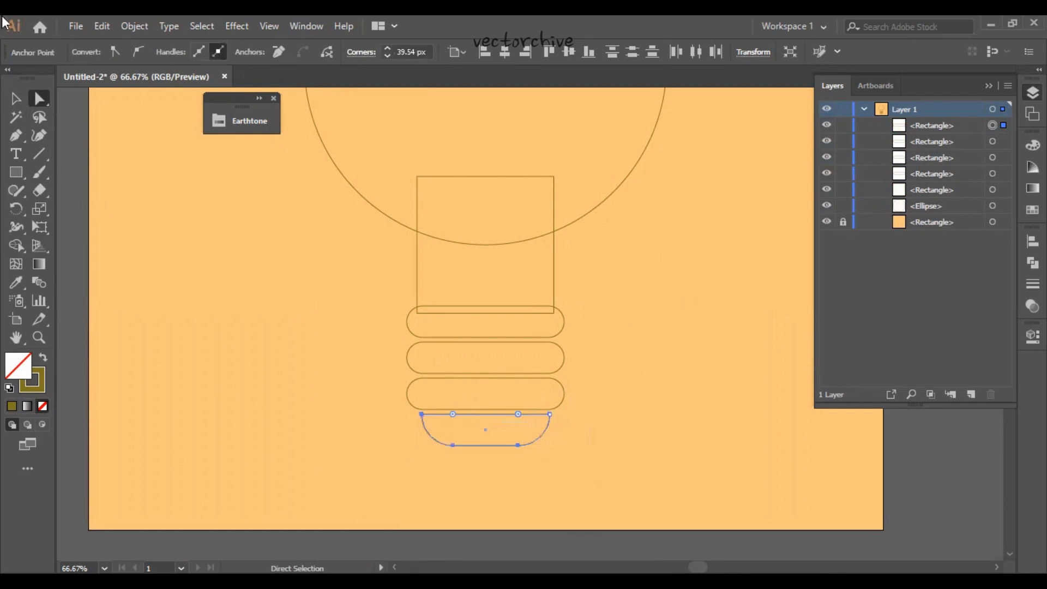
- Unite the circle and the square into a single bulb outline with Pathfinder
key(v)
drag(307, 303, 292, 410)
drag(639, 373, 460, 284)
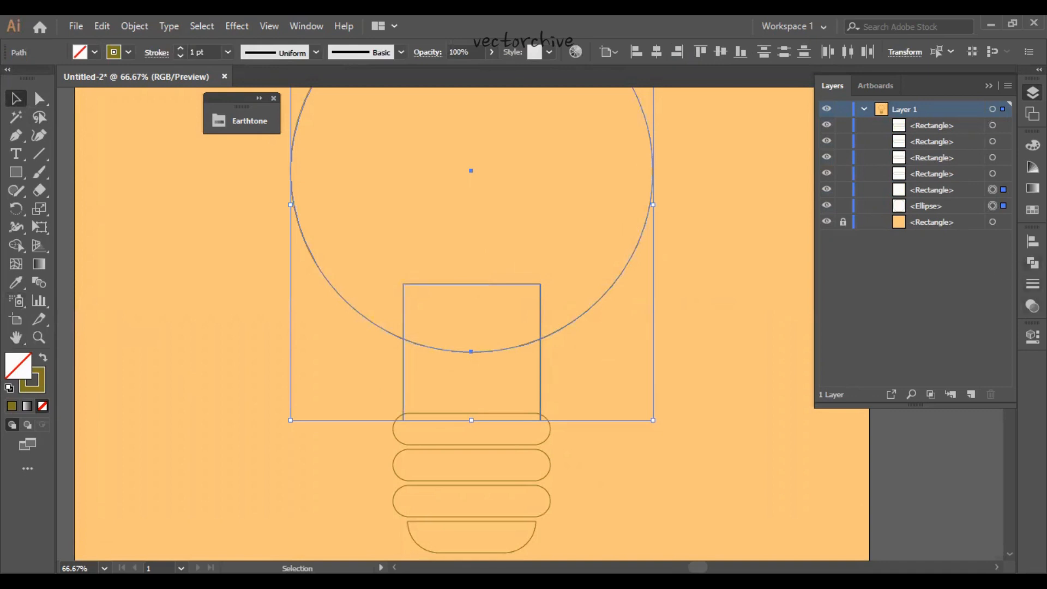
click(1032, 263)
click(853, 275)
- Round the two inner corners where the bulb meets its neck to about 190 px and deselect the outline
key(a)
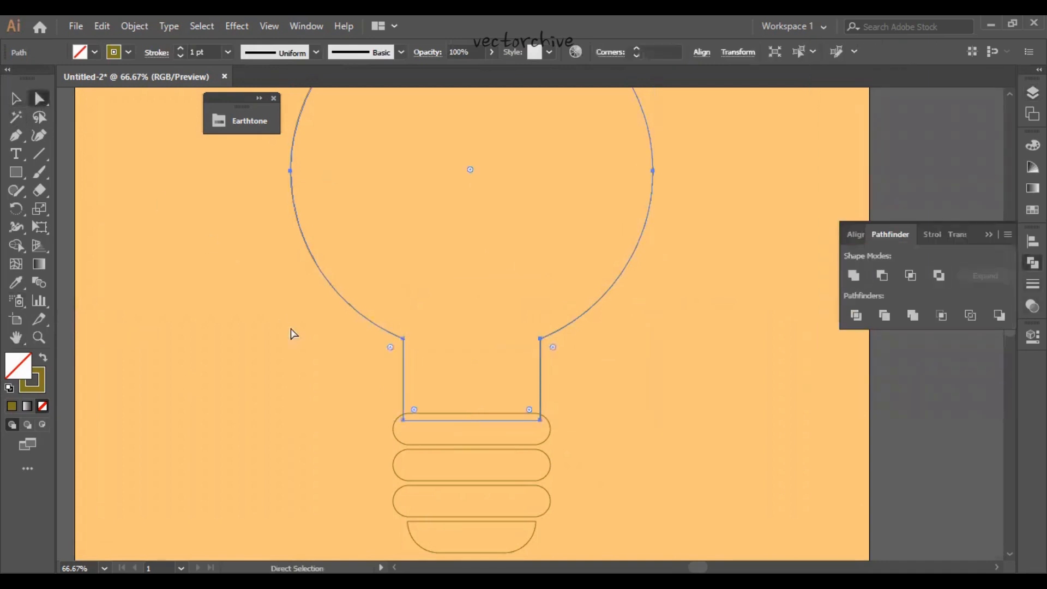
click(391, 347)
shift+click(552, 347)
click(603, 386)
drag(558, 355, 726, 438)
click(15, 98)
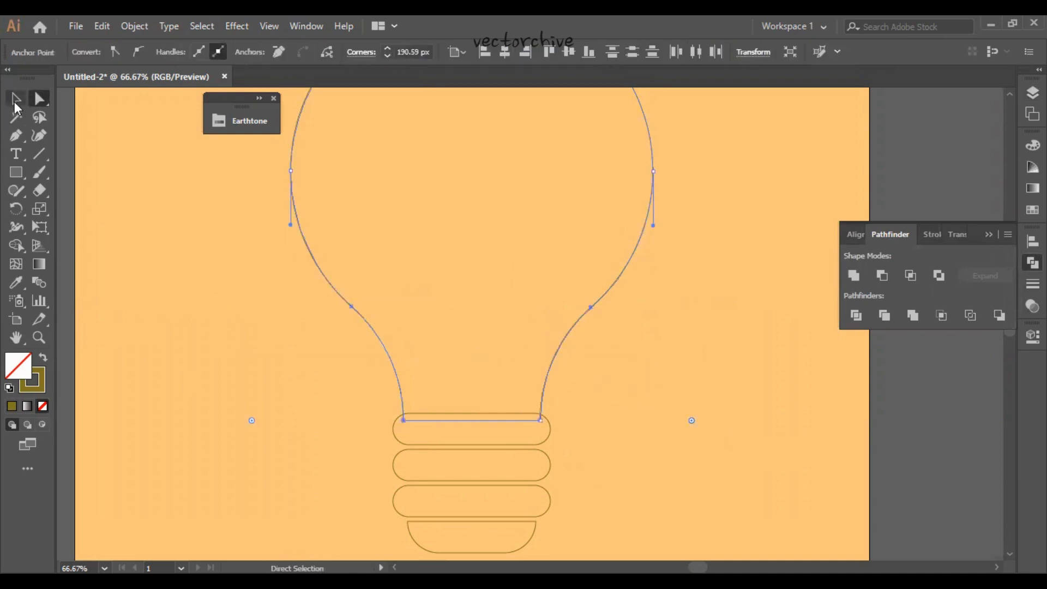
click(133, 281)
- Set the stroke weight of the bulb outline and all four base bars to 5 pt
key(ctrl+minus)
key(ctrl+minus)
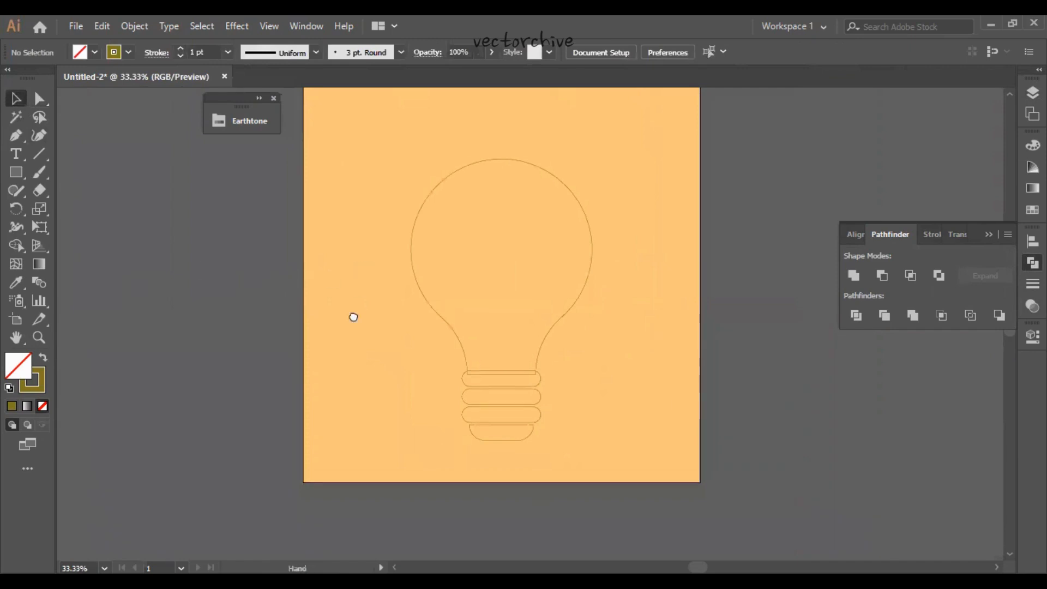
drag(570, 406, 511, 362)
drag(533, 514, 466, 375)
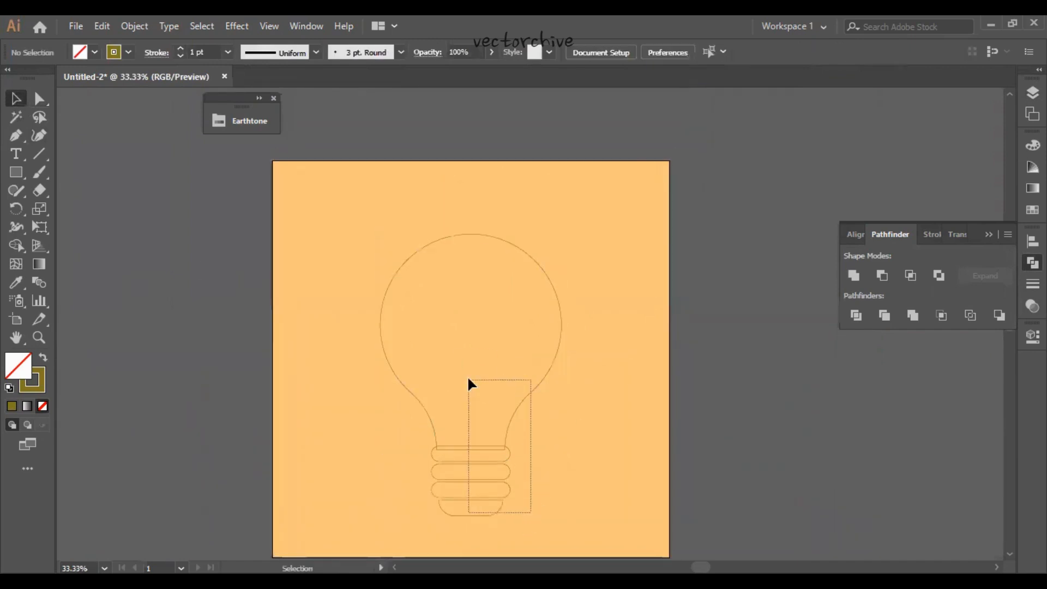
click(207, 51)
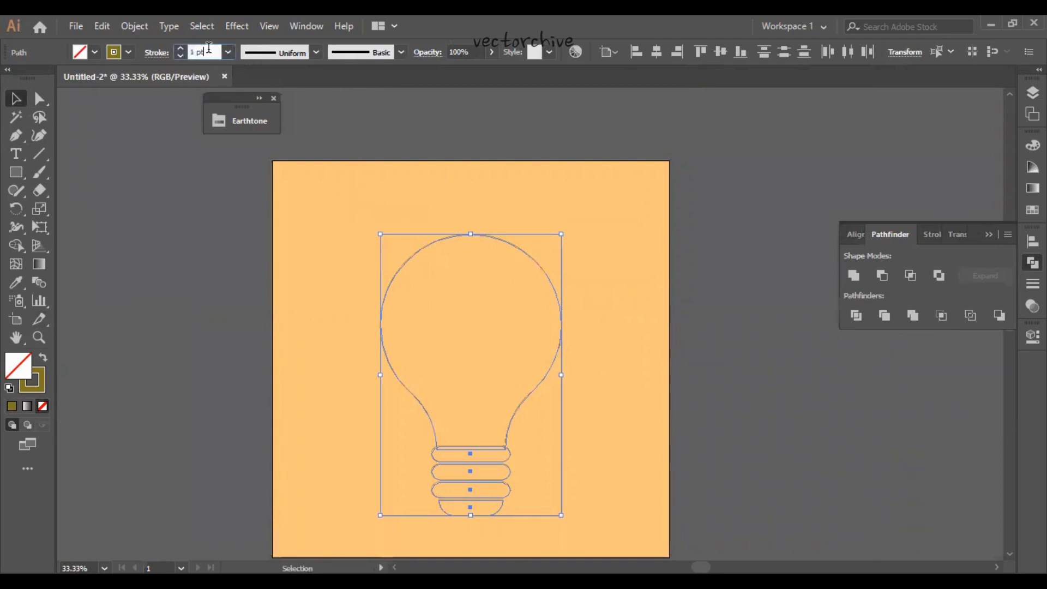
text(5)
key(Return)
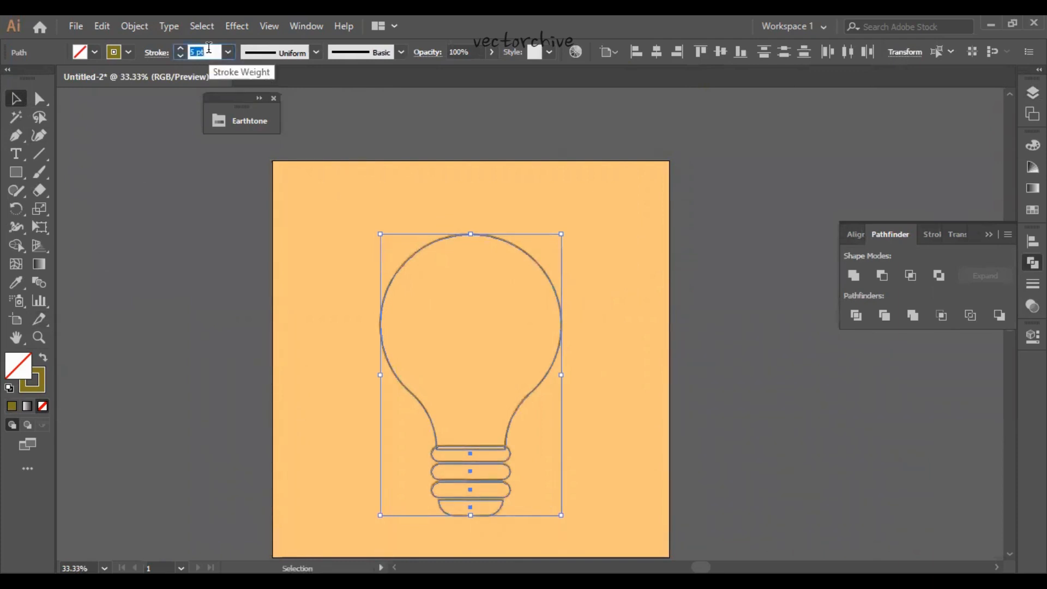
click(330, 395)
drag(330, 417, 358, 379)
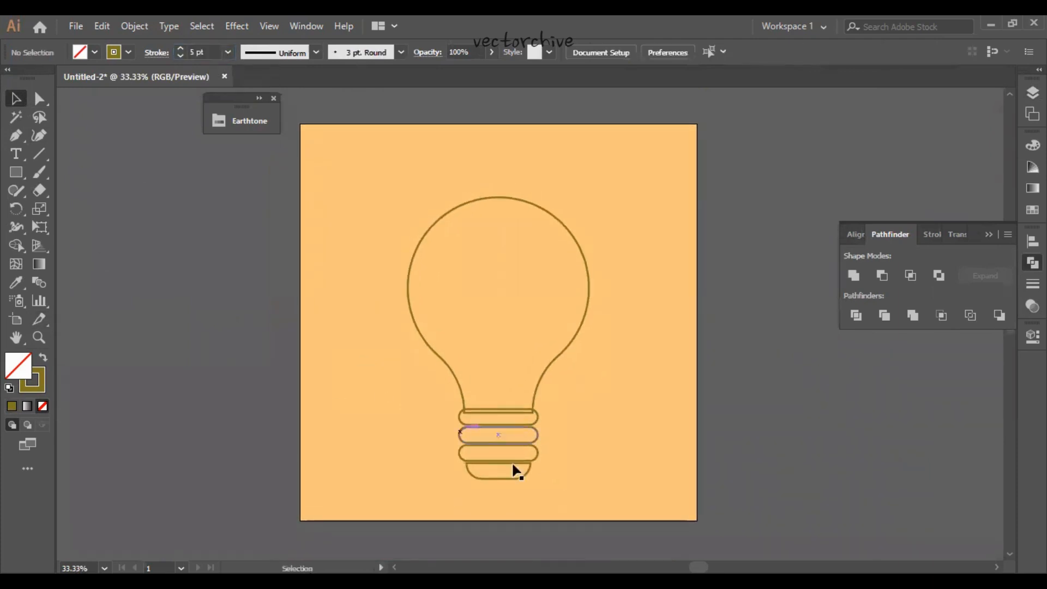
- Convert the four base bars from outlined to solid shapes without stroke and fill them with the golden-brown Earthtone swatch
drag(502, 418, 501, 419)
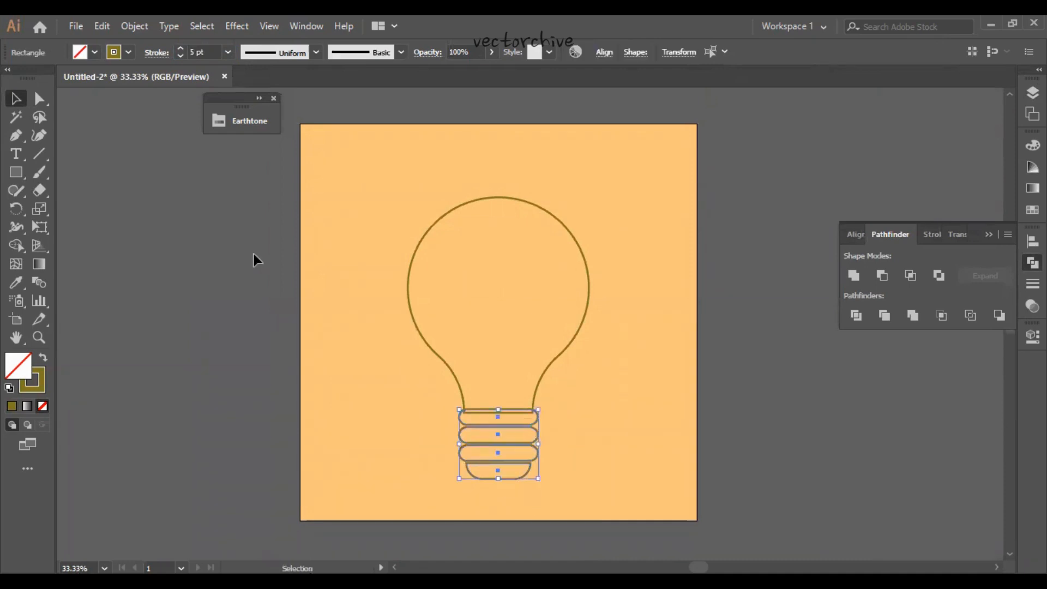
click(130, 55)
click(43, 357)
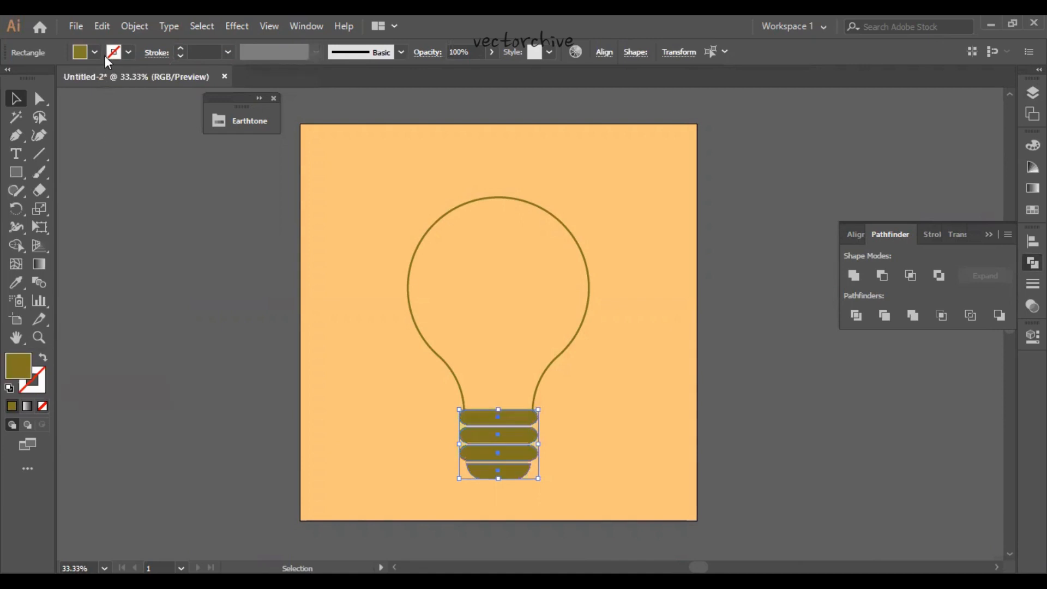
click(95, 52)
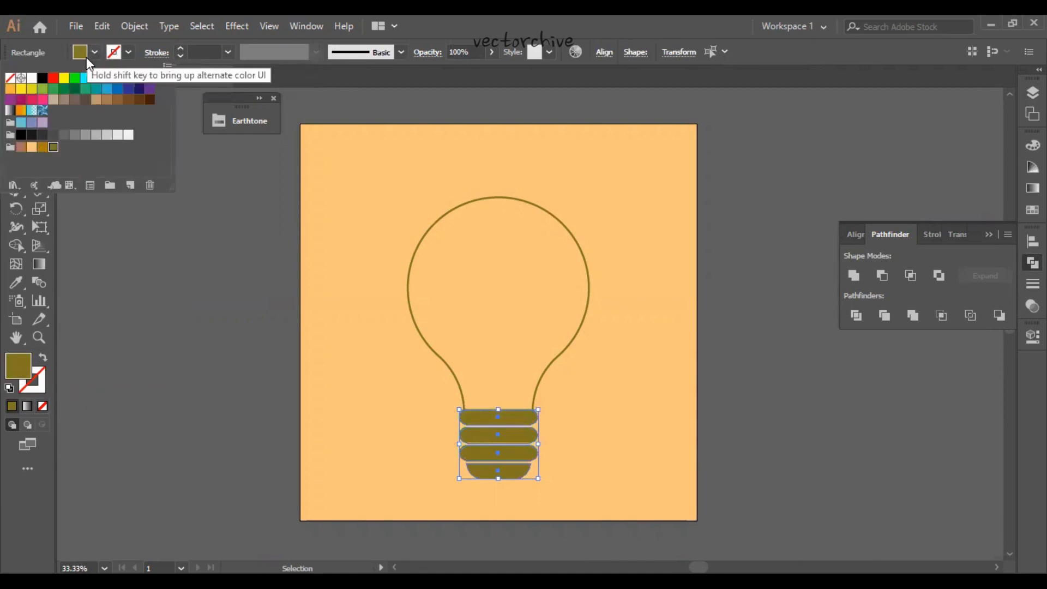
click(42, 147)
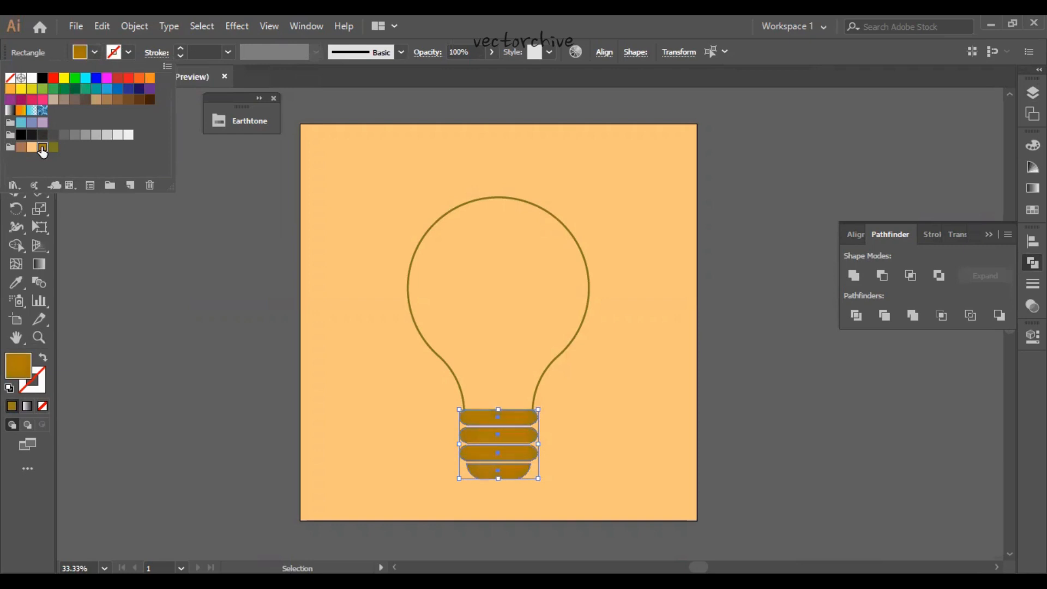
click(326, 346)
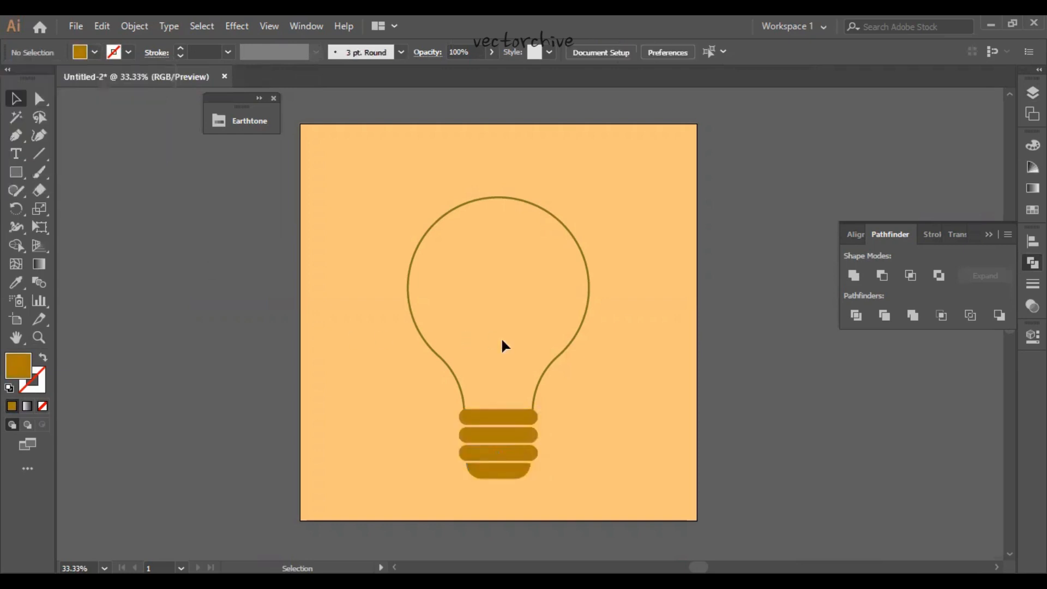
- Duplicate the bulb outline directly beneath the original in the layer order and nudge the copy slightly right and down
drag(609, 372, 524, 309)
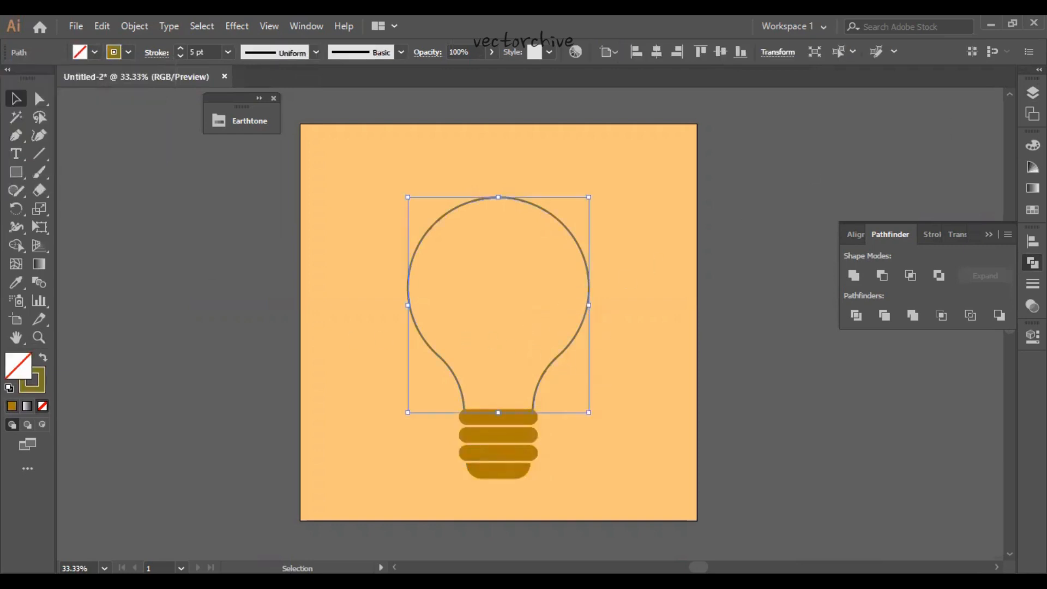
click(1033, 92)
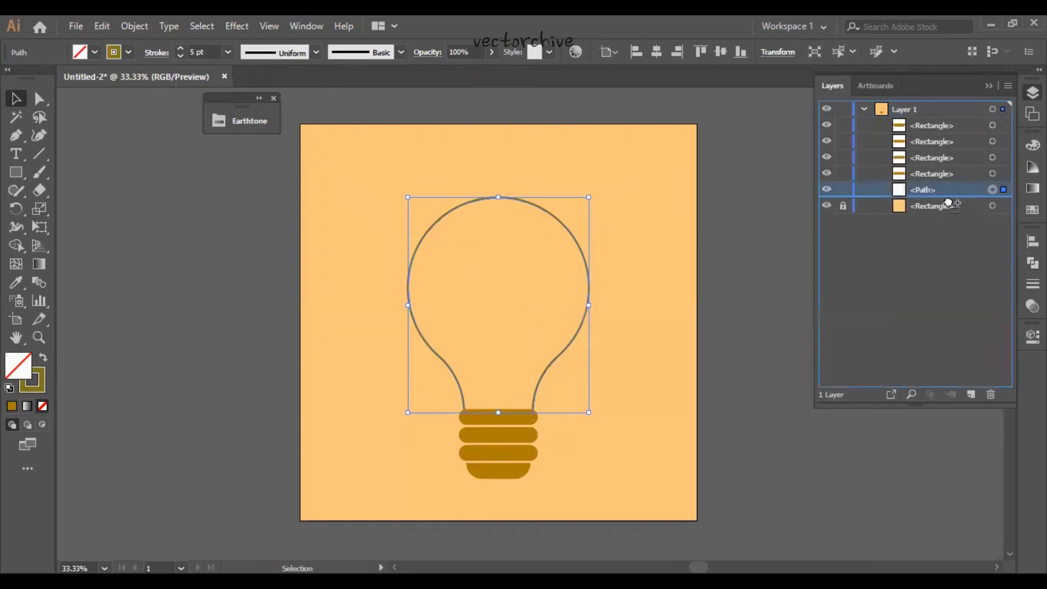
key(Right)
key(Right)
key(Right)
key(Right)
key(Right)
key(Right)
key(Right)
key(Right)
key(Right)
key(Right)
key(Right)
key(Right)
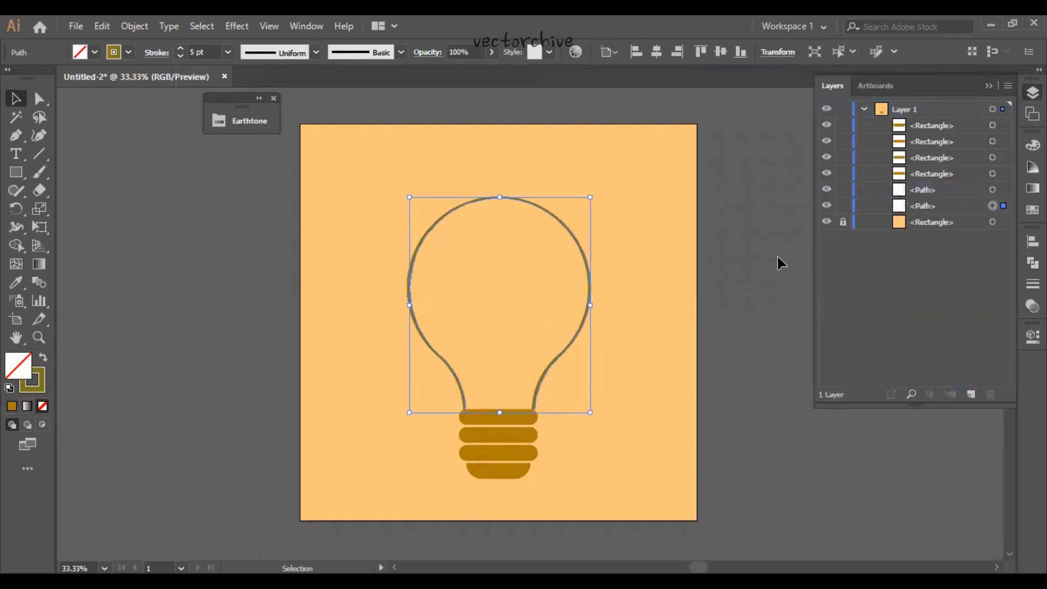
key(Right)
key(Right)
key(Right)
key(Right)
key(Down)
key(Down)
key(Down)
key(Right)
key(Right)
key(Right)
key(Right)
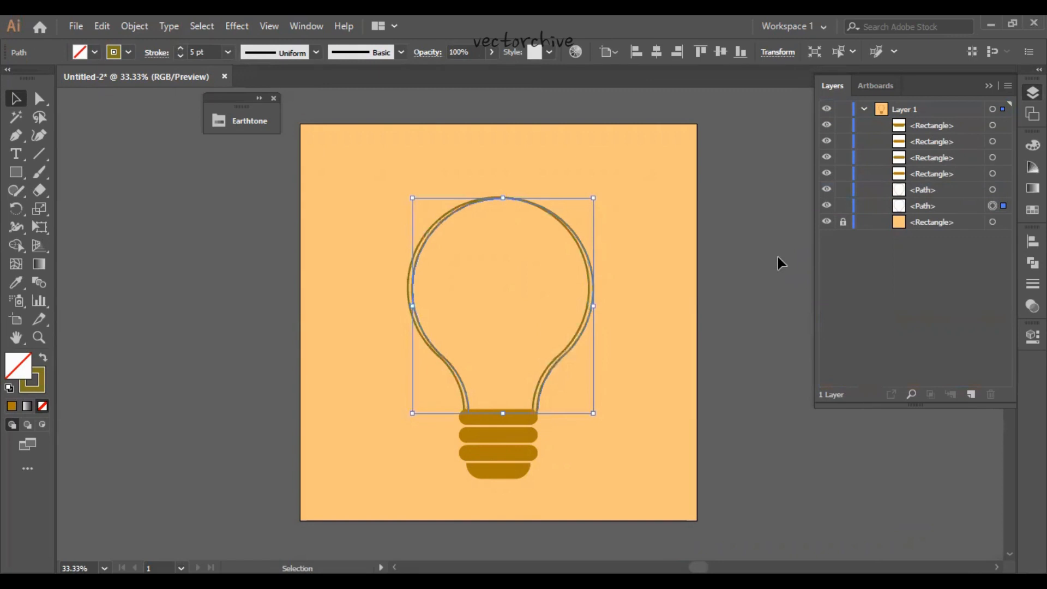
key(Left)
key(Left)
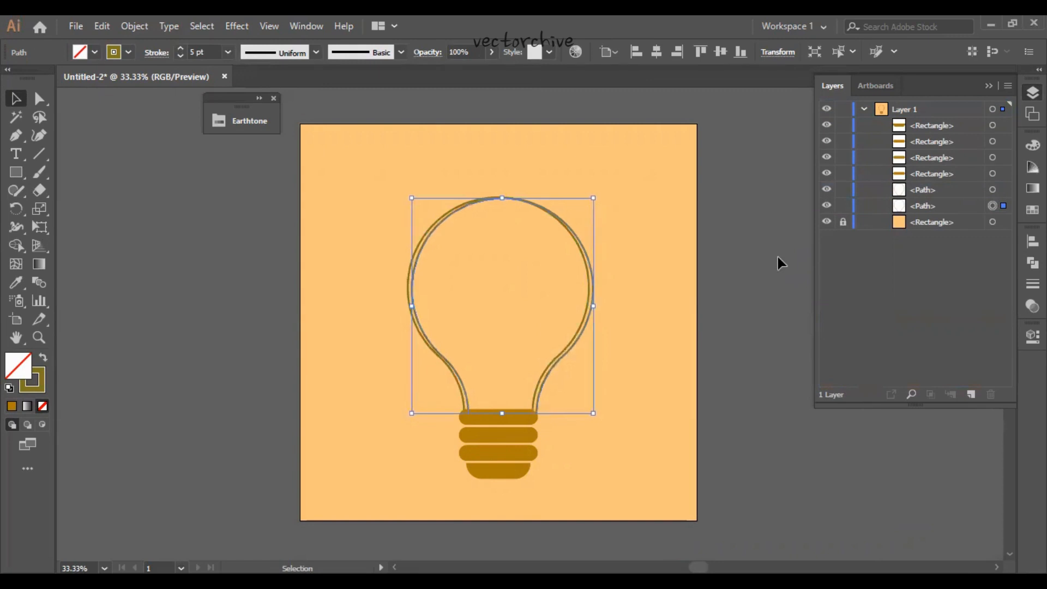
- Turn the offset bulb copy into a solid shape without stroke, filled with the golden-brown Earthtone swatch
click(43, 359)
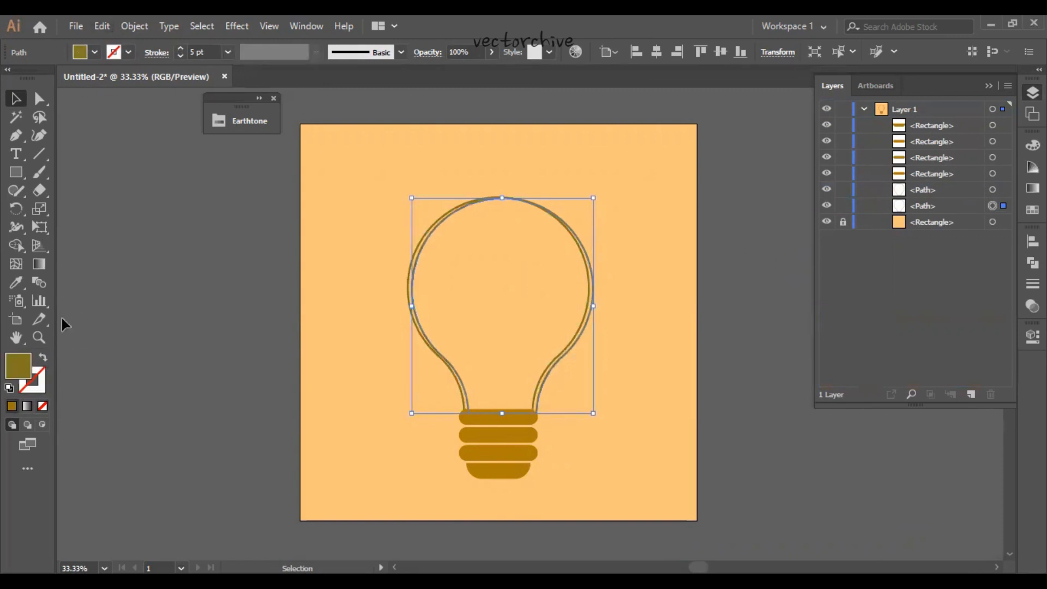
click(95, 52)
click(43, 146)
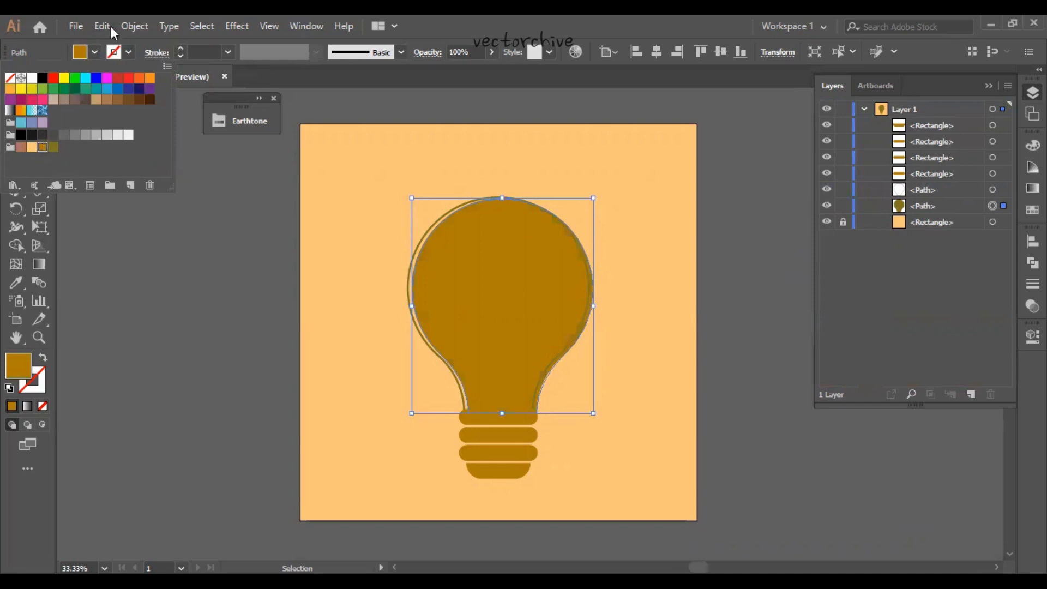
- Start a Roughen effect on the filled bulb copy with preview on, smooth points and detail of 1 per inch
click(235, 25)
mouse_move(277, 150)
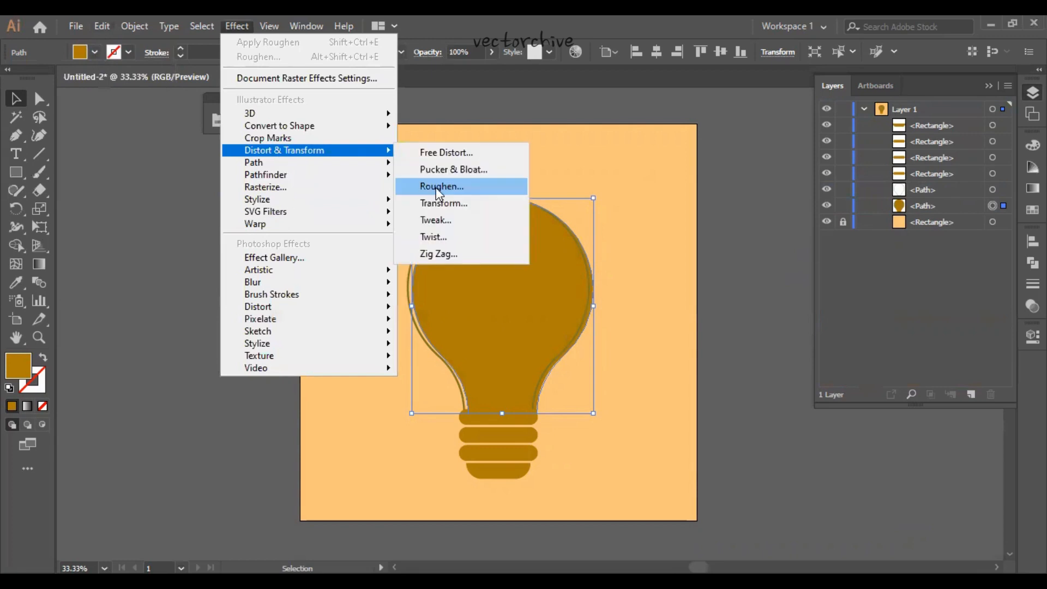
click(436, 187)
click(688, 368)
click(749, 326)
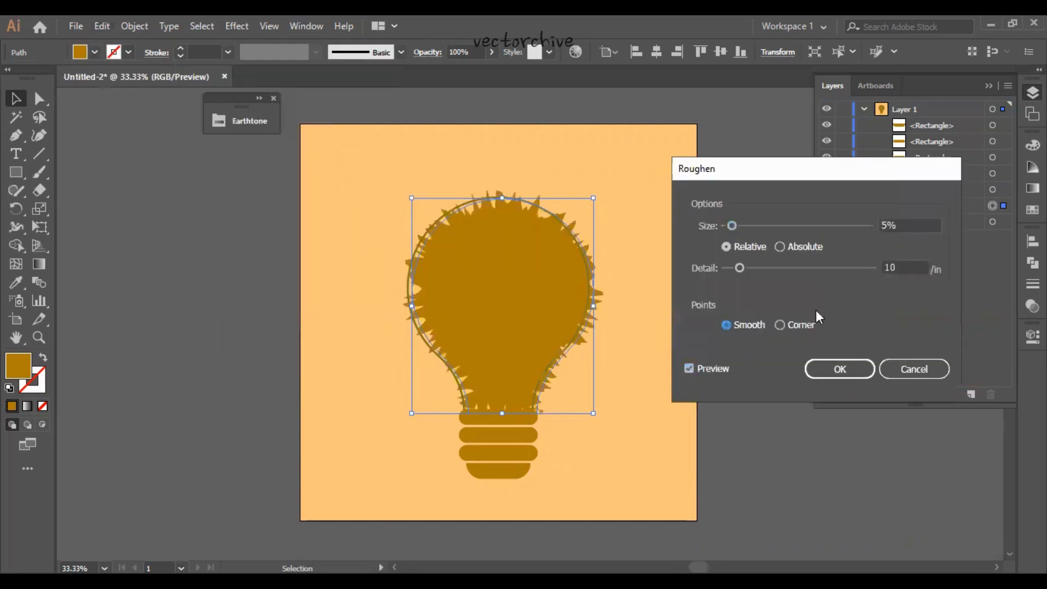
click(901, 264)
key(Down)
key(Down)
key(Down)
key(Down)
key(Down)
key(Down)
key(Down)
key(Down)
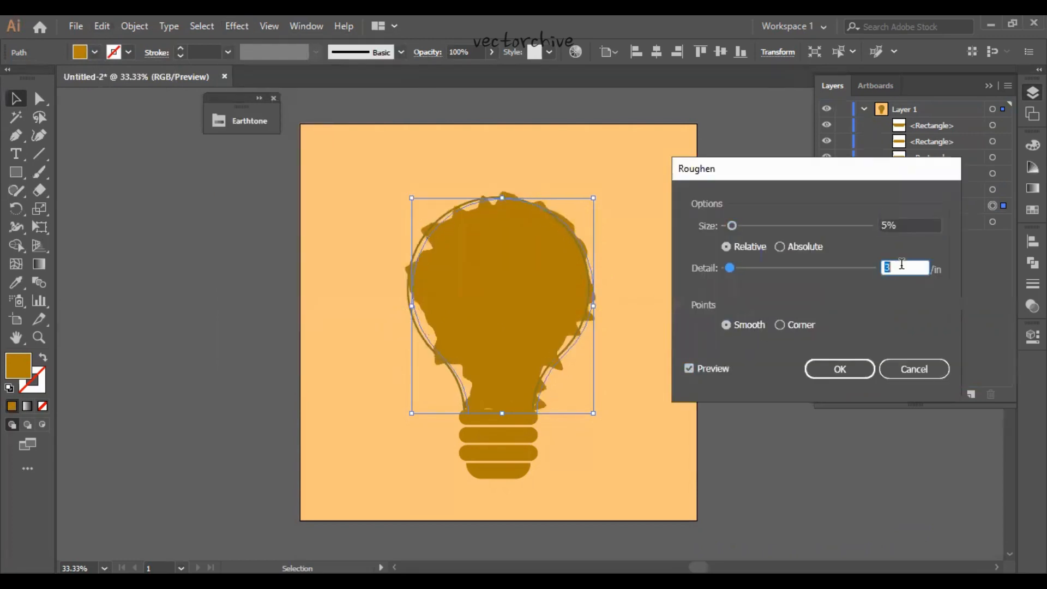
key(Down)
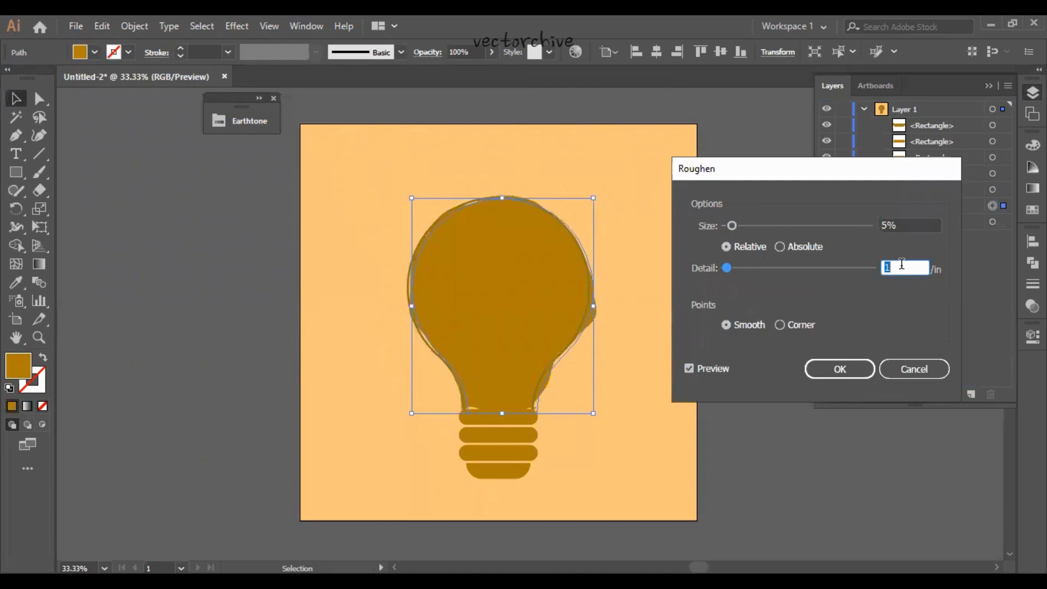
- Set the Roughen size to 1%, try a detail of 2 before returning it to 1, apply the effect and deselect
click(912, 220)
key(Down)
key(Down)
key(Down)
key(Down)
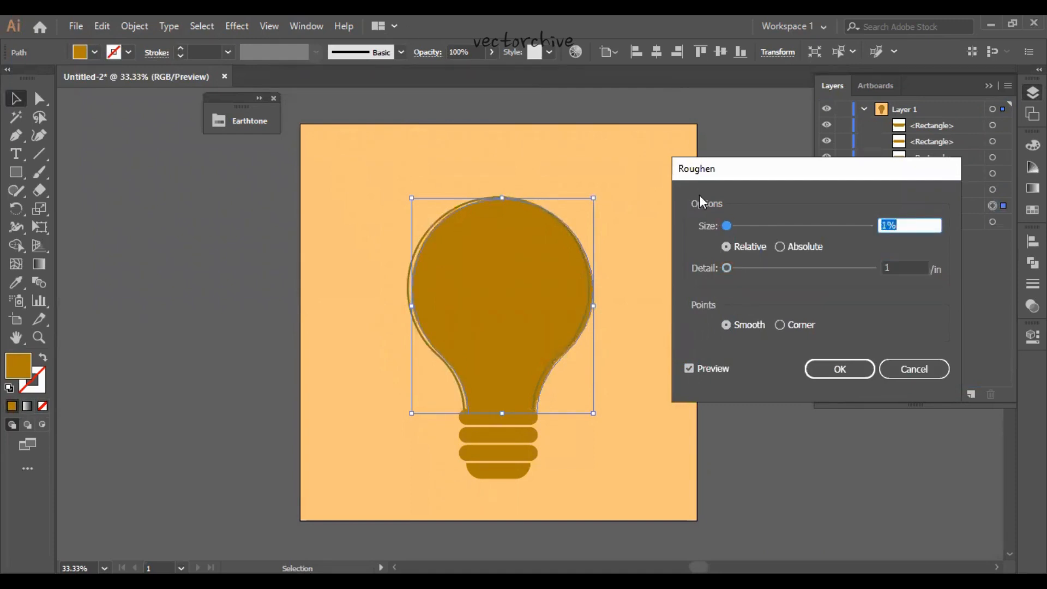
click(907, 267)
key(Up)
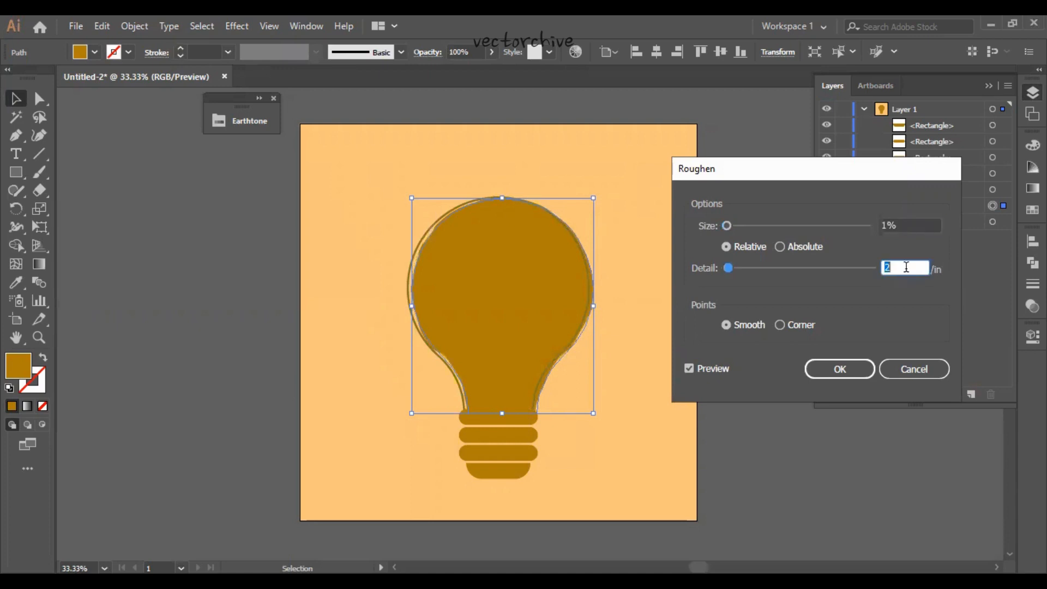
key(Down)
click(840, 369)
click(630, 415)
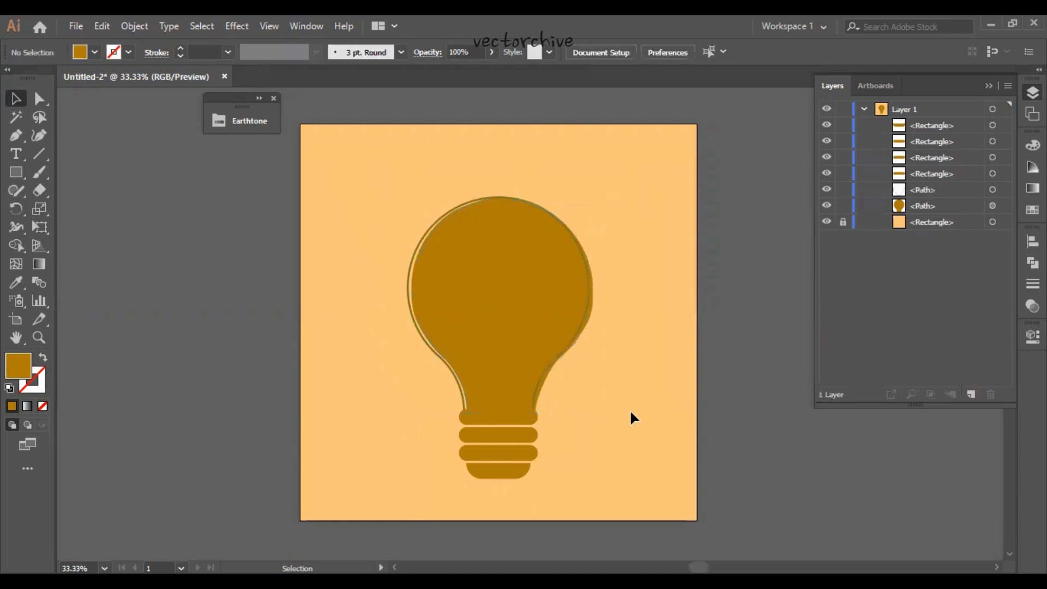
- Group the four base bars and fill the group with the olive-green Earthtone swatch
drag(483, 424, 481, 416)
key(ctrl+g)
key(v)
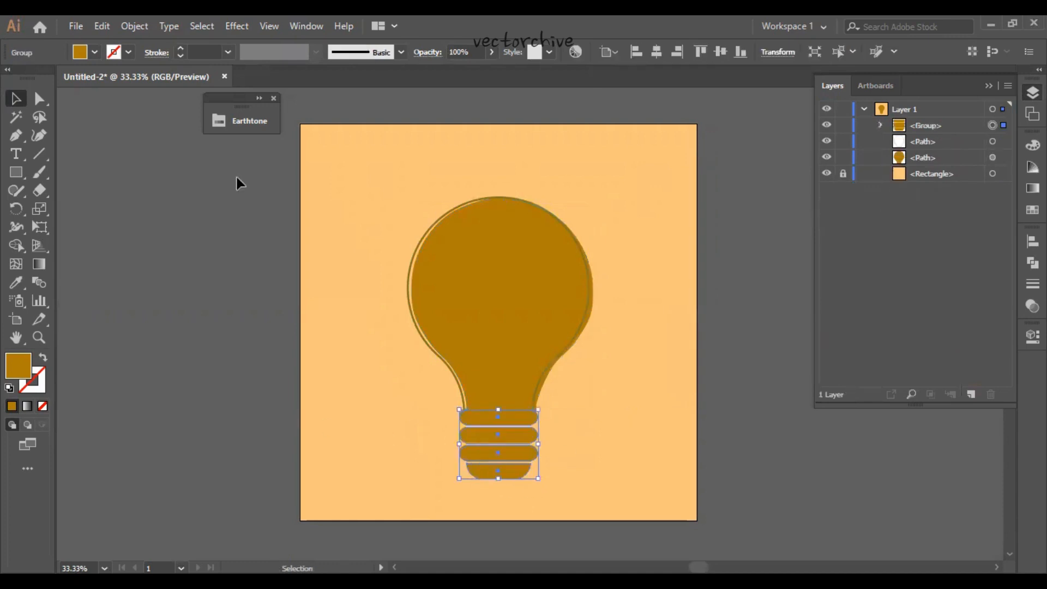
click(94, 52)
click(54, 147)
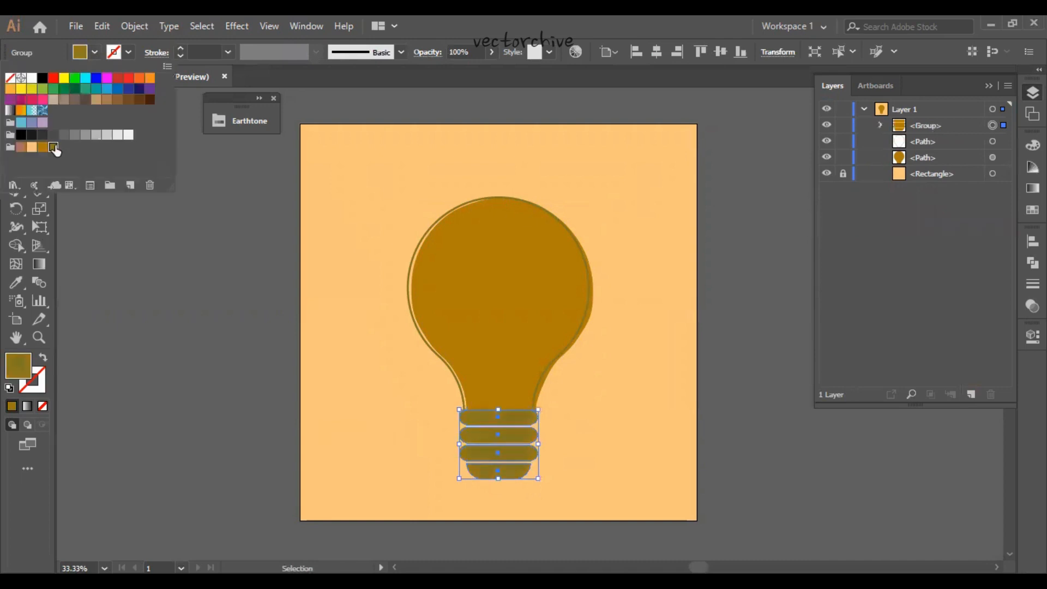
click(362, 375)
- Draw a straight vertical line with the Pen tool beside the bulb's left side and give it the bulb outline's olive stroke
drag(355, 367, 362, 385)
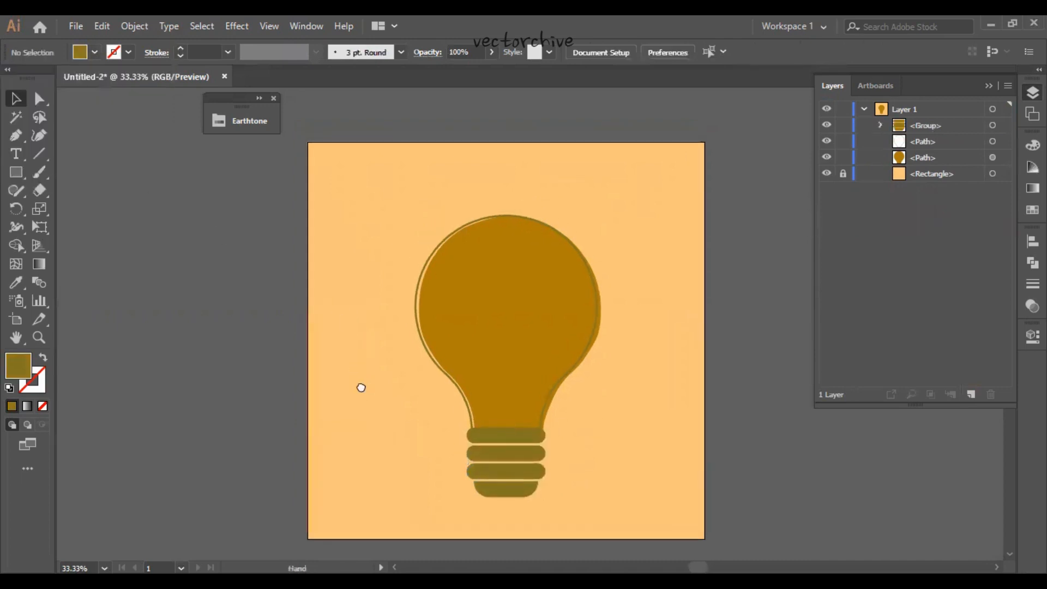
click(16, 135)
click(342, 259)
click(343, 348)
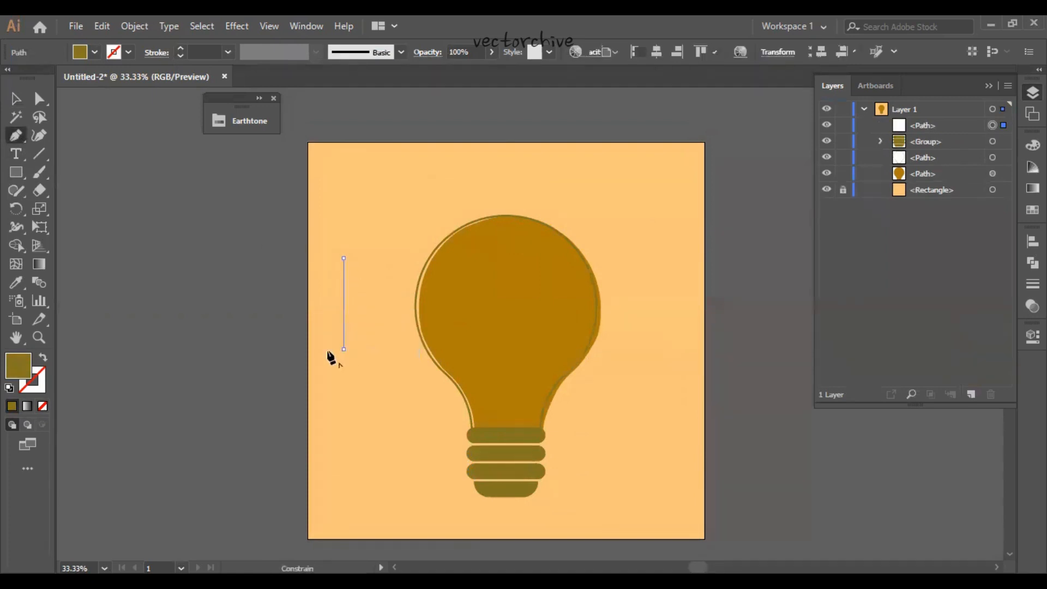
click(43, 358)
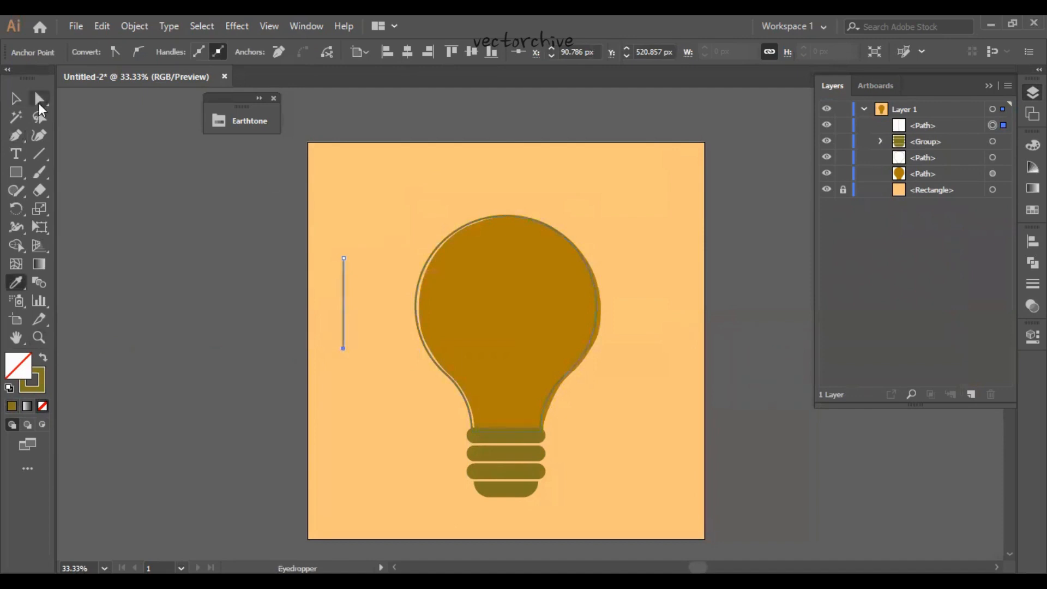
- Give the vertical line's stroke round caps and round corner joins, and deselect it
click(17, 99)
key(ctrl+equal)
key(ctrl+equal)
key(ctrl+equal)
key(ctrl+equal)
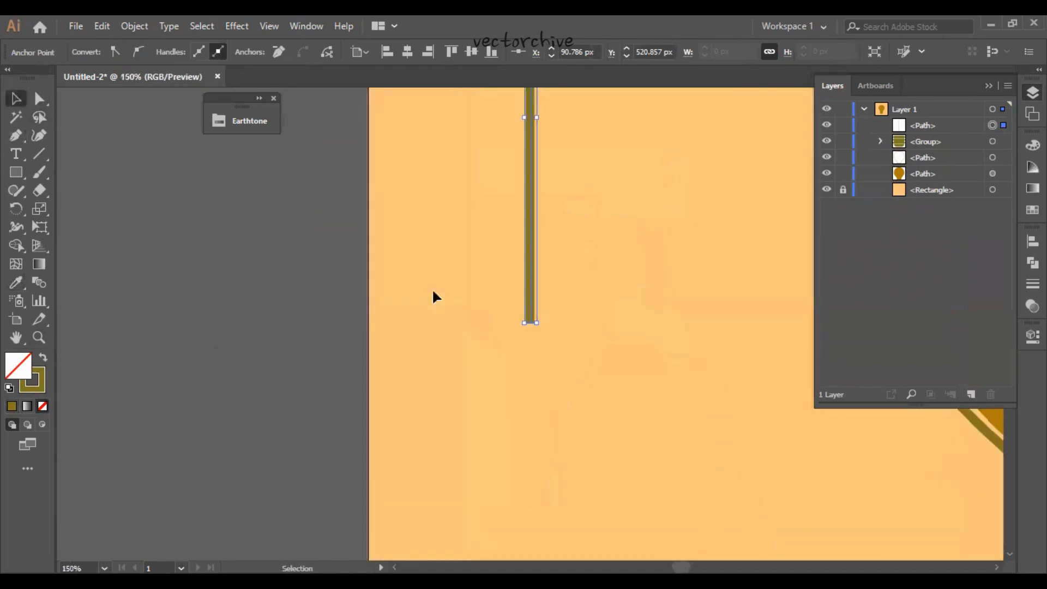
key(space)
drag(508, 389, 450, 544)
drag(520, 271, 502, 332)
click(424, 420)
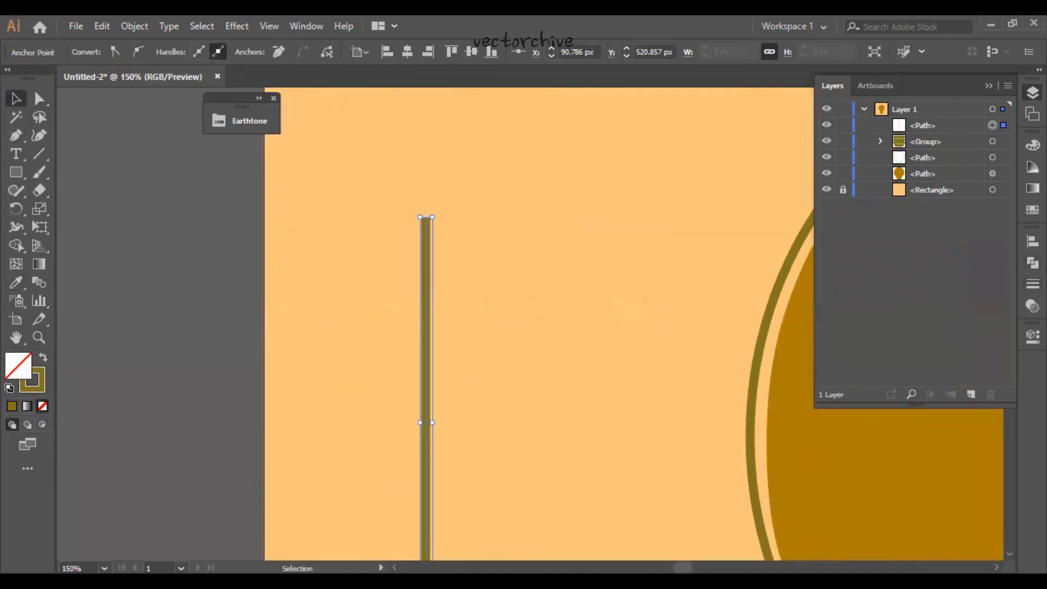
click(1032, 284)
click(916, 279)
click(916, 299)
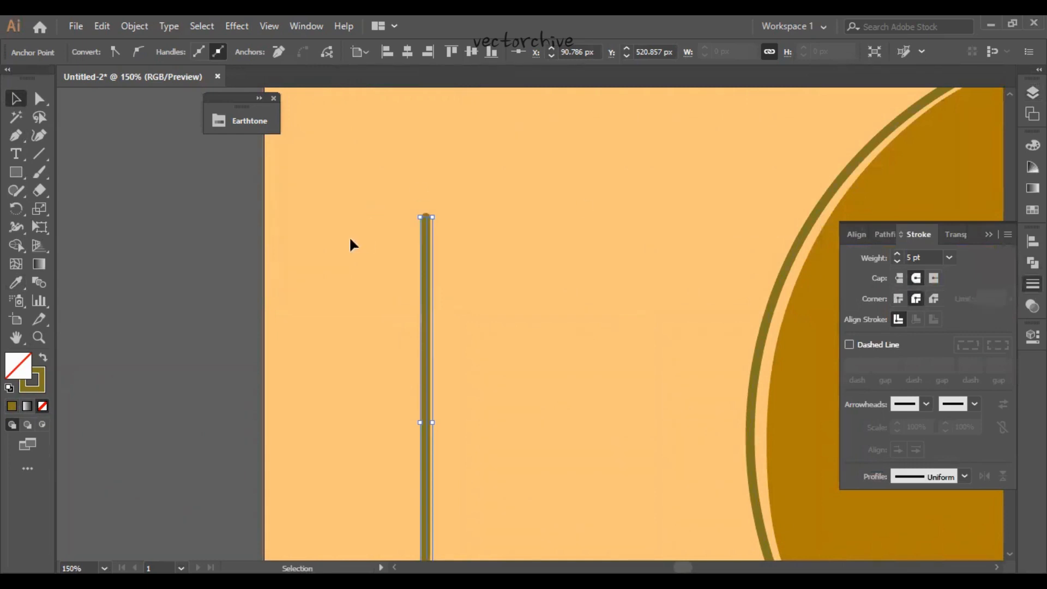
click(253, 244)
- Draw a straight horizontal line about 139 px long with the Pen tool, crossing the upper part of the vertical line
key(space)
click(16, 136)
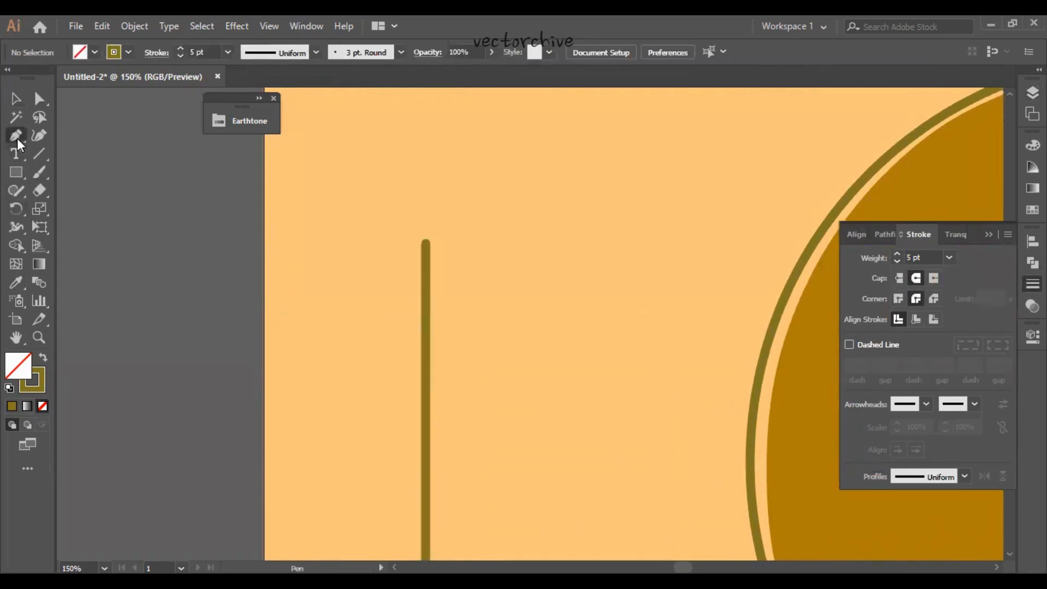
click(354, 350)
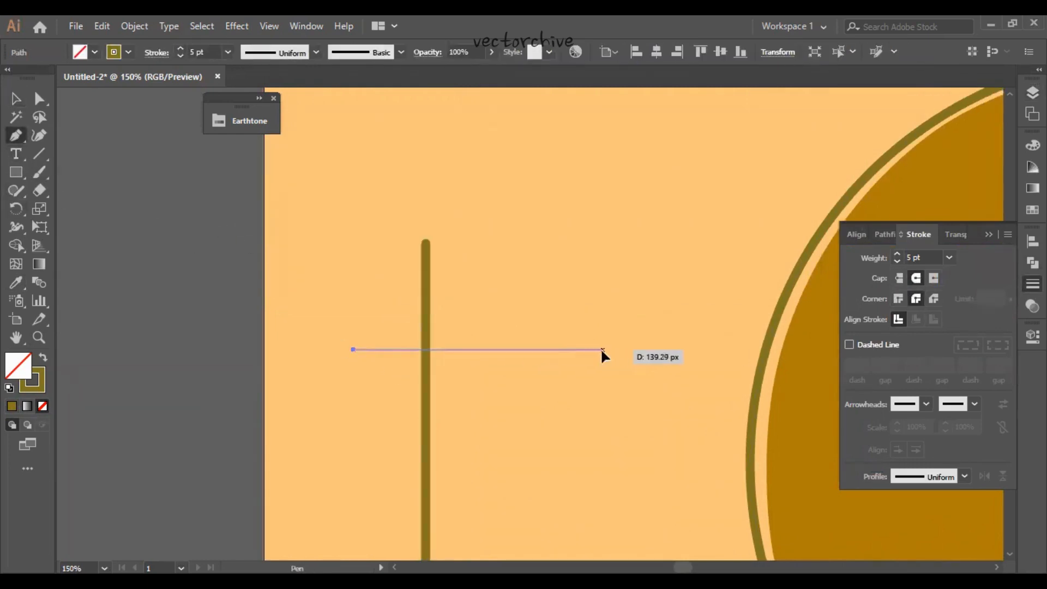
click(603, 349)
- Draw a circle in the upper-left angle between the crossed lines and enlarge it slightly from its upper-left corner
click(16, 173)
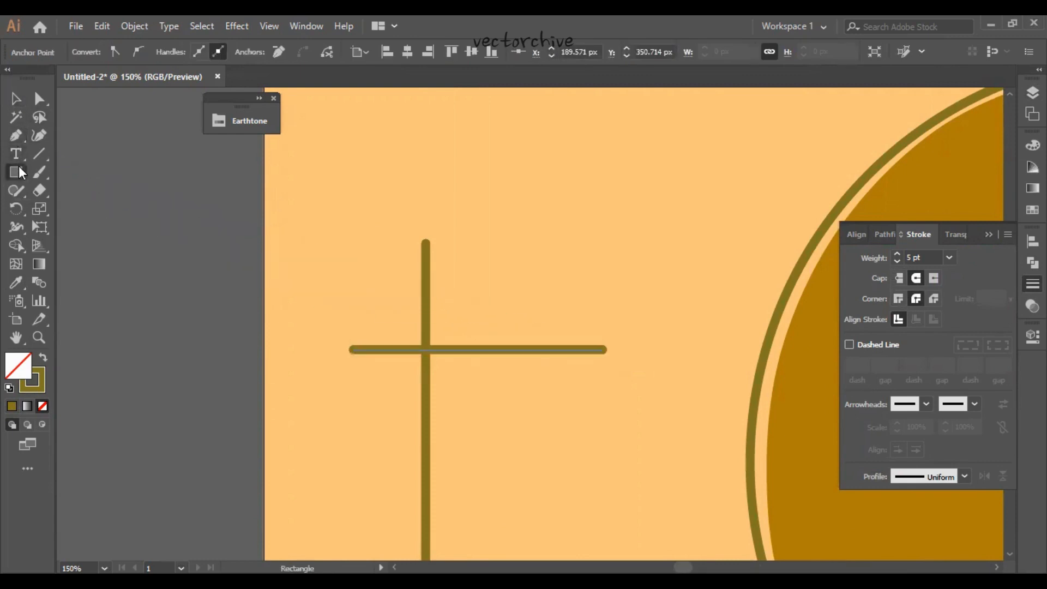
click(82, 210)
drag(293, 212, 423, 346)
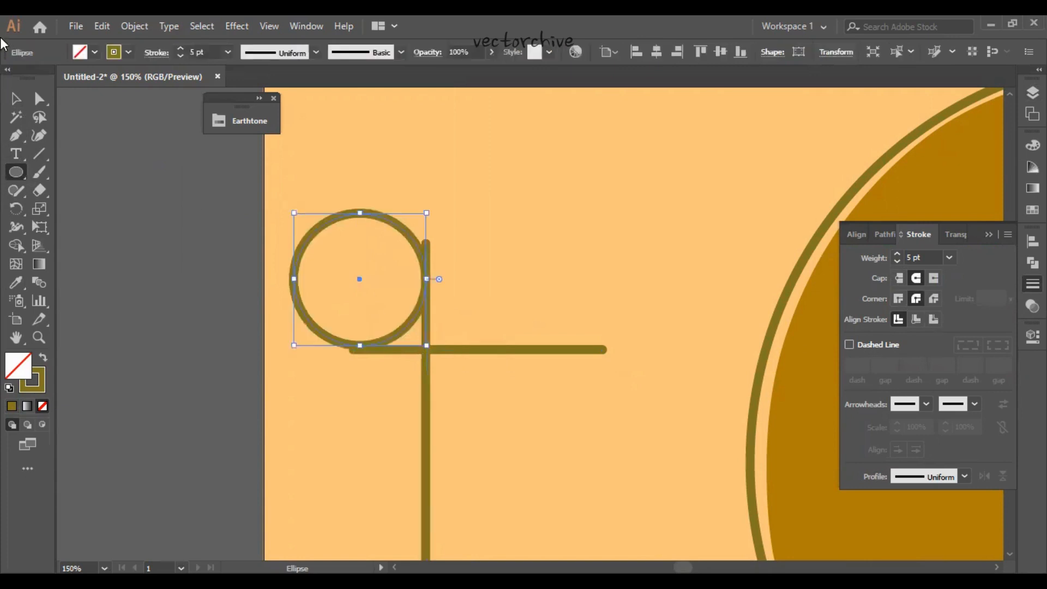
key(v)
scroll(297, 278, up, 2)
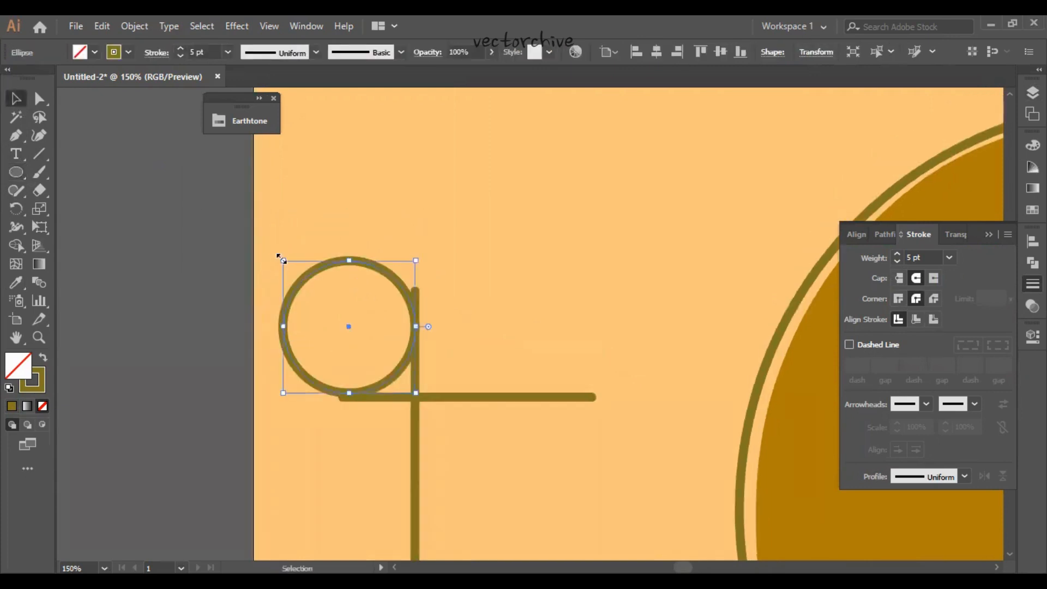
drag(278, 255, 264, 213)
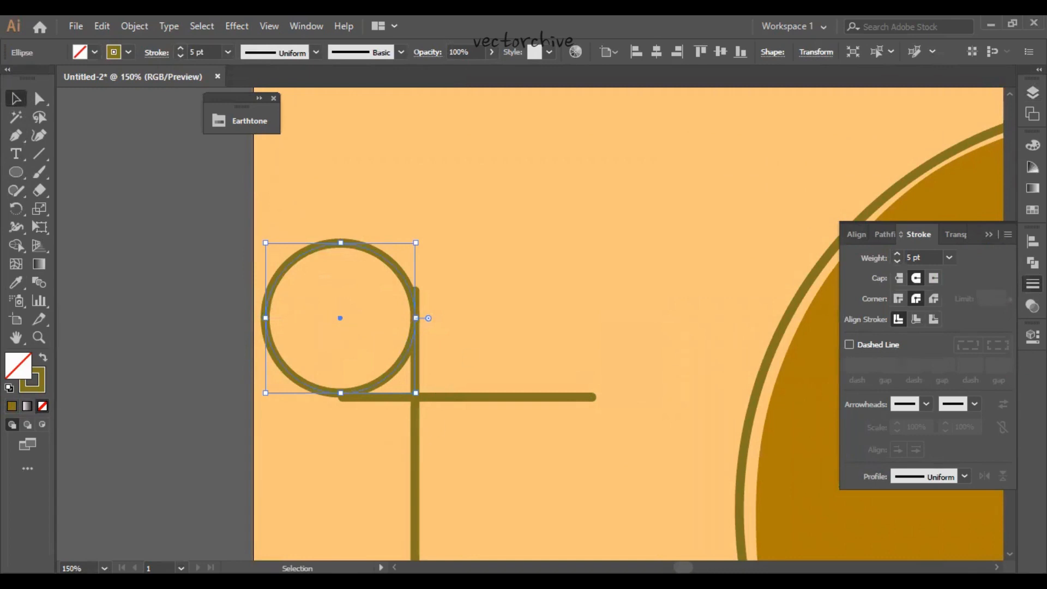
- Select the circle together with the vertical line and align them to their shared right edge
click(435, 469)
drag(448, 472, 419, 381)
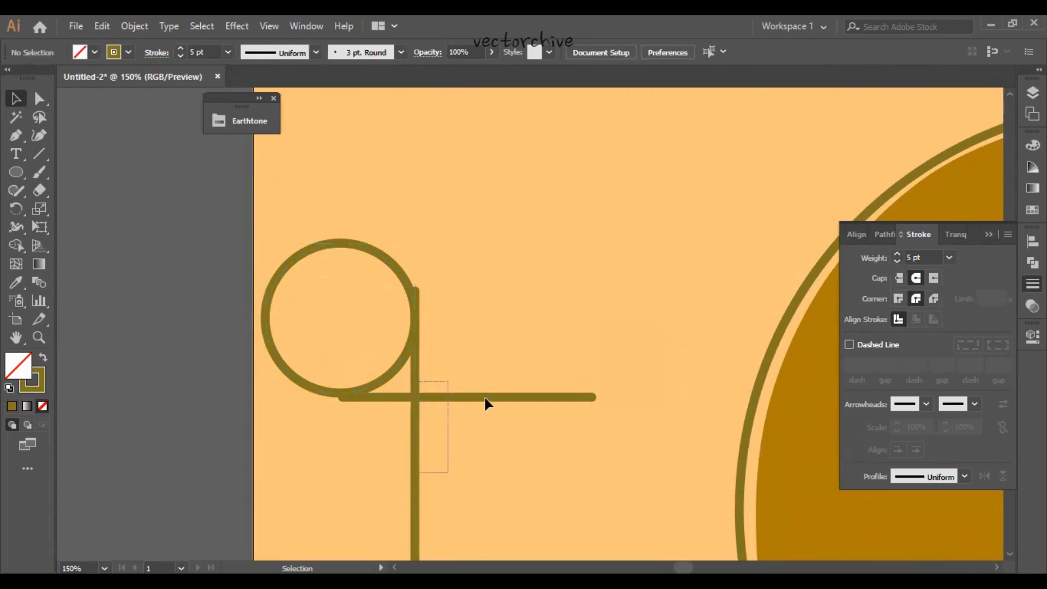
click(485, 398)
drag(382, 440, 435, 463)
drag(473, 352, 380, 287)
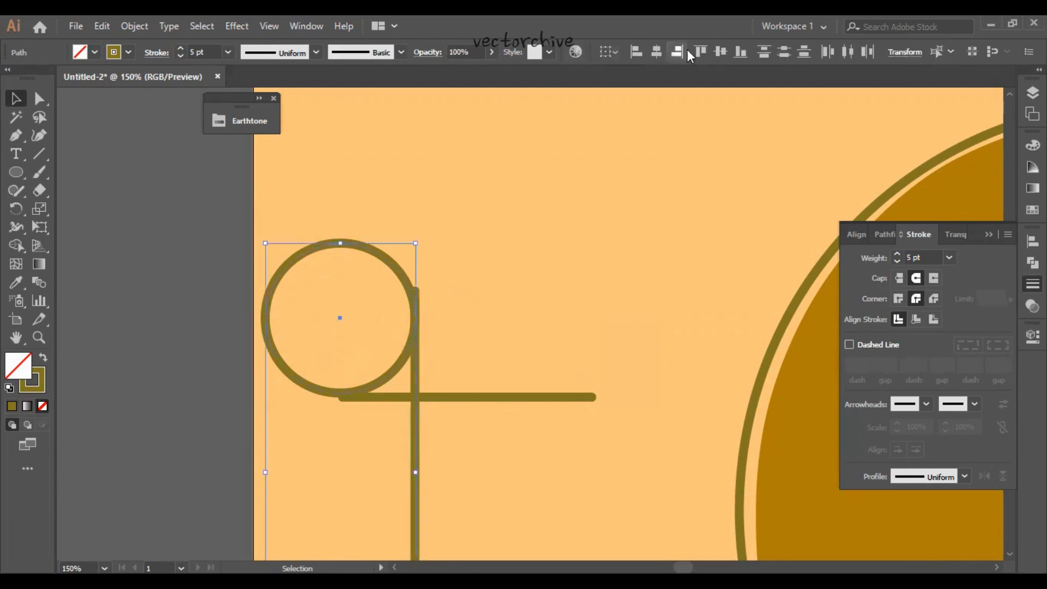
- Nudge the circle upward clear of the horizontal line and align it with the vertical line at their right edges
drag(304, 215, 377, 315)
key(Up)
key(Up)
key(Up)
key(Up)
key(Up)
key(Up)
key(Up)
key(Up)
key(Up)
key(Up)
key(Up)
key(Up)
key(Up)
key(Up)
key(Up)
key(Up)
key(Up)
key(Up)
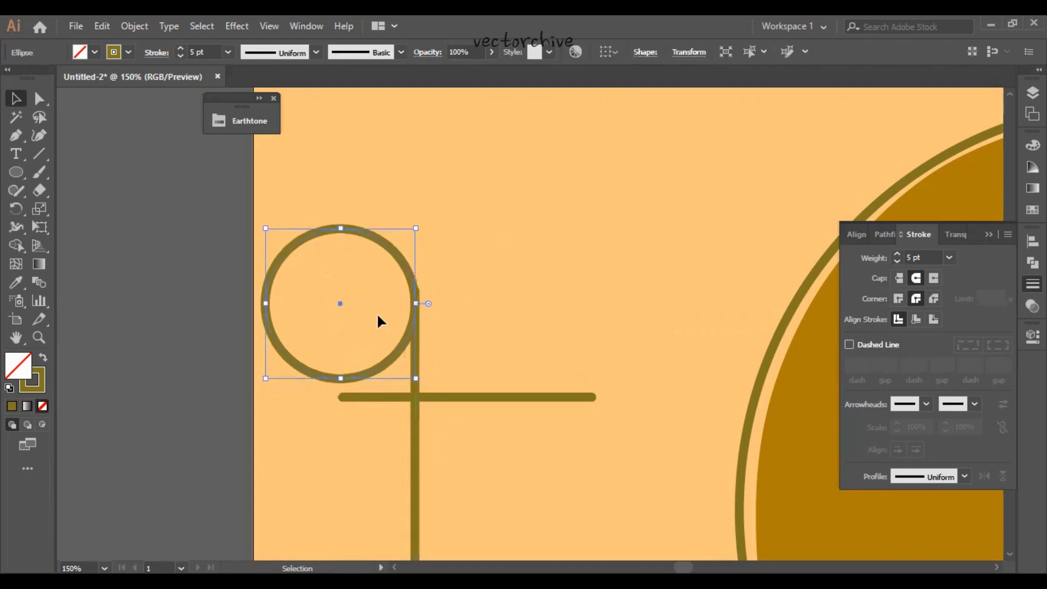
drag(474, 329, 374, 278)
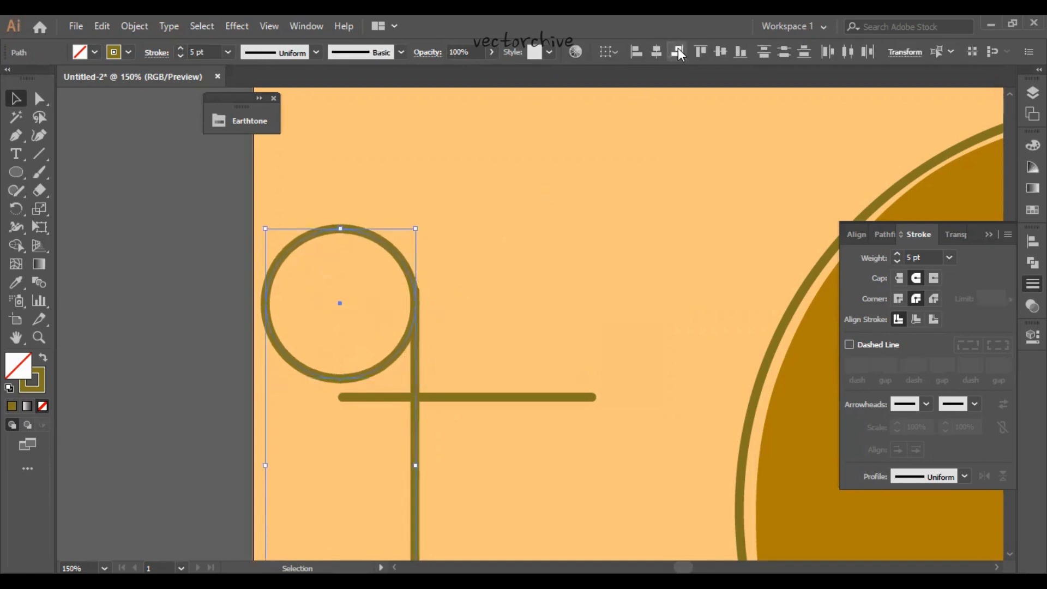
- Align the horizontal line with the circle's bottom edge and nudge both up until the circle's side meets the vertical line's upper end
drag(527, 423, 482, 377)
drag(374, 276, 385, 403)
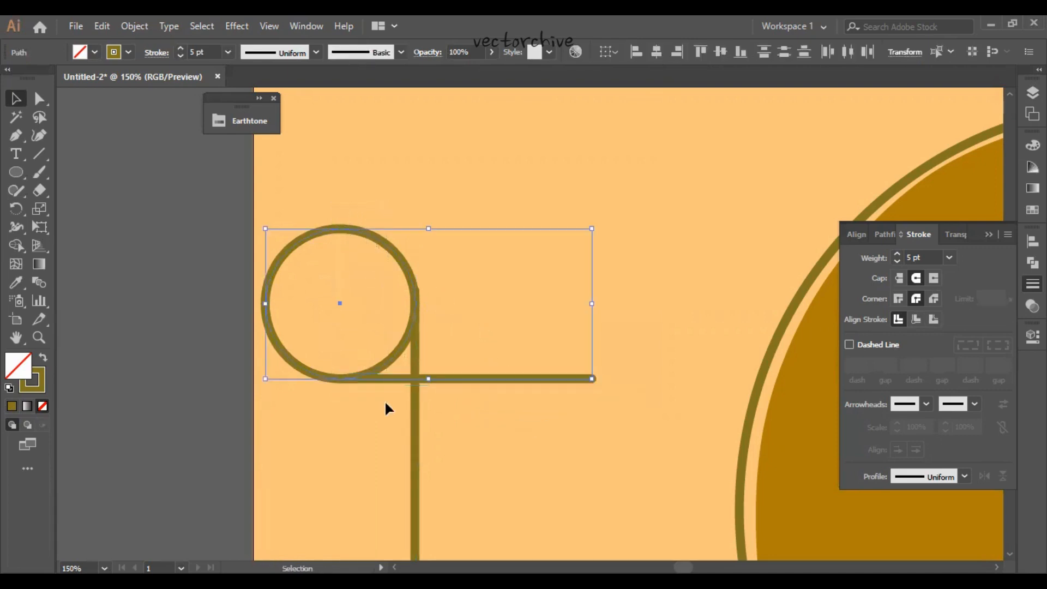
key(Up)
key(Up)
key(Up)
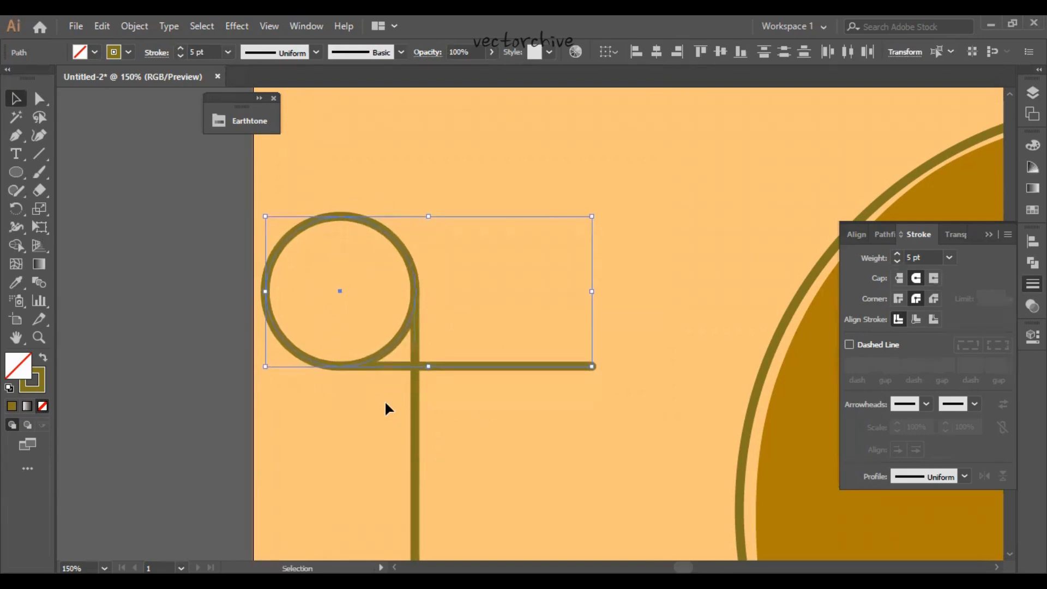
- Extend the handles of the circle's bottom and right anchors to form a teardrop loop with a tight lower-right corner at the line crossing
drag(275, 203, 330, 276)
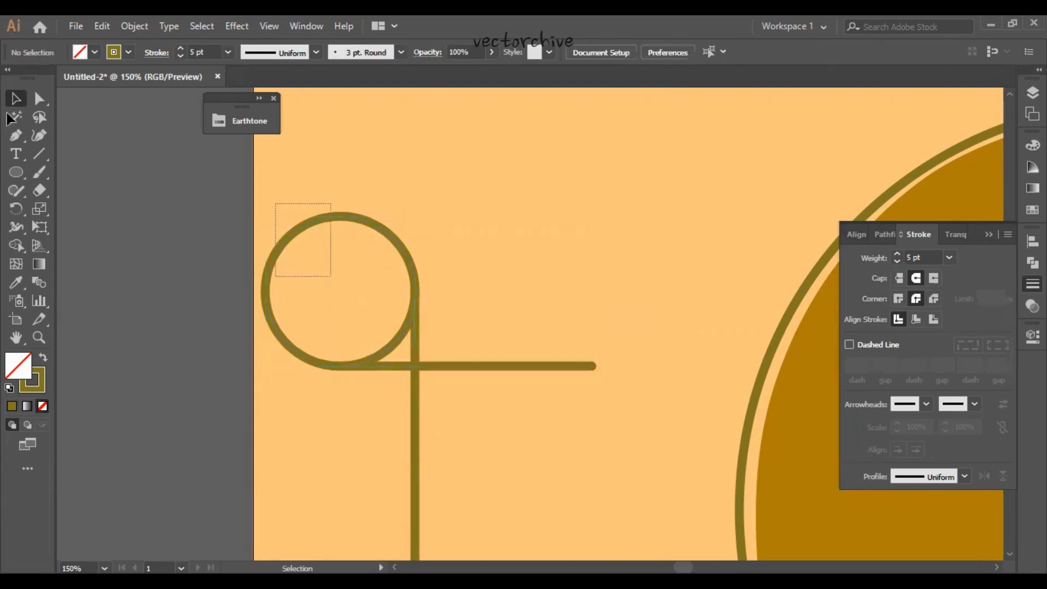
click(39, 99)
click(339, 367)
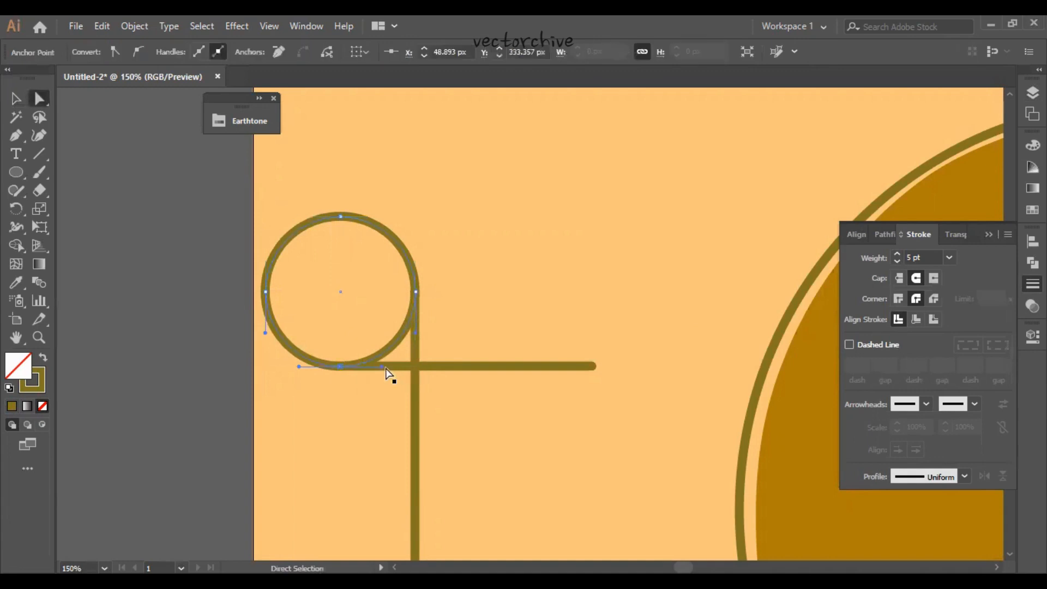
drag(382, 366, 416, 385)
click(415, 291)
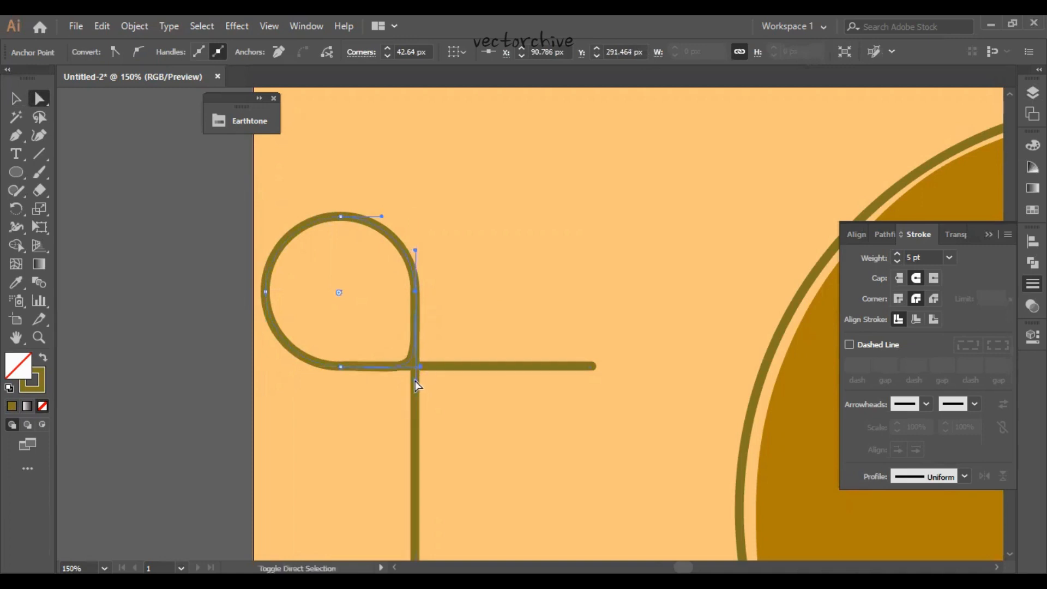
- Align the teardrop loop and the vertical line to their shared right edge and deselect them
click(17, 101)
click(301, 432)
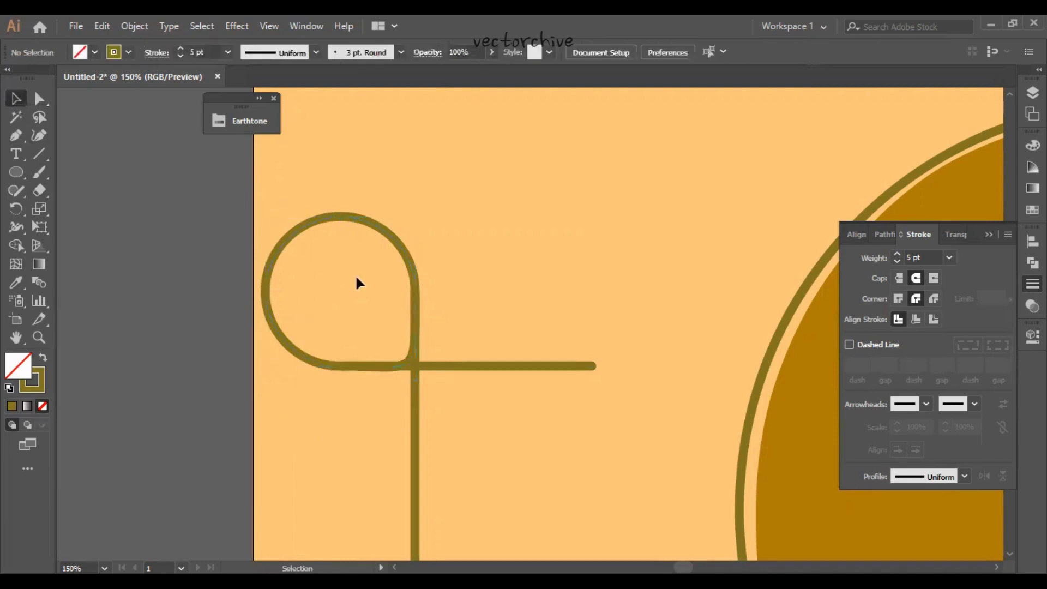
drag(453, 322, 382, 287)
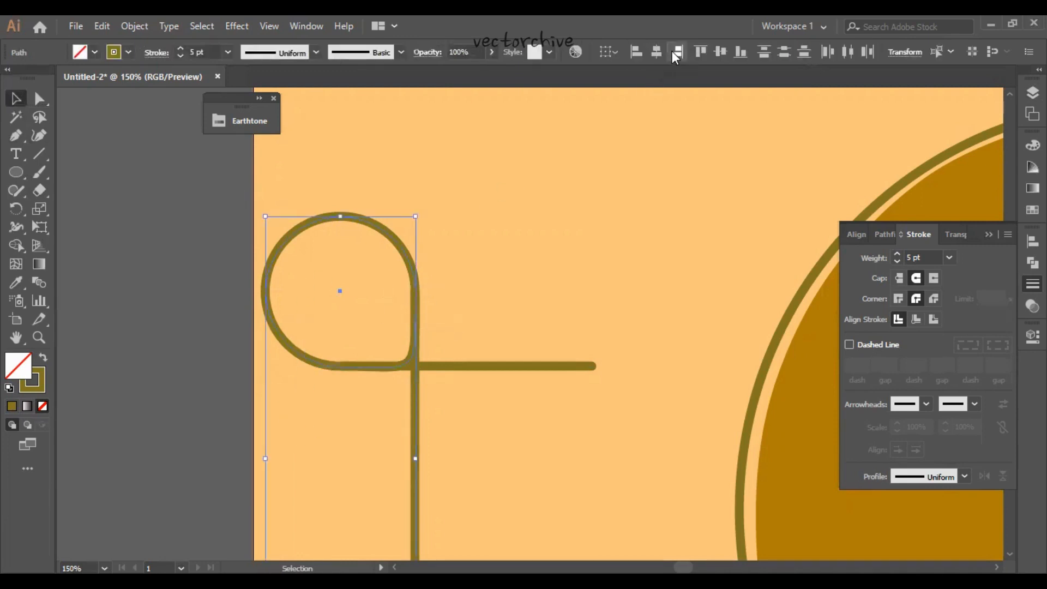
click(486, 308)
- Make a copy of the loop and vertical line reflected about the vertical axis and place it at the horizontal line's right end
drag(323, 265, 427, 304)
right_click(417, 320)
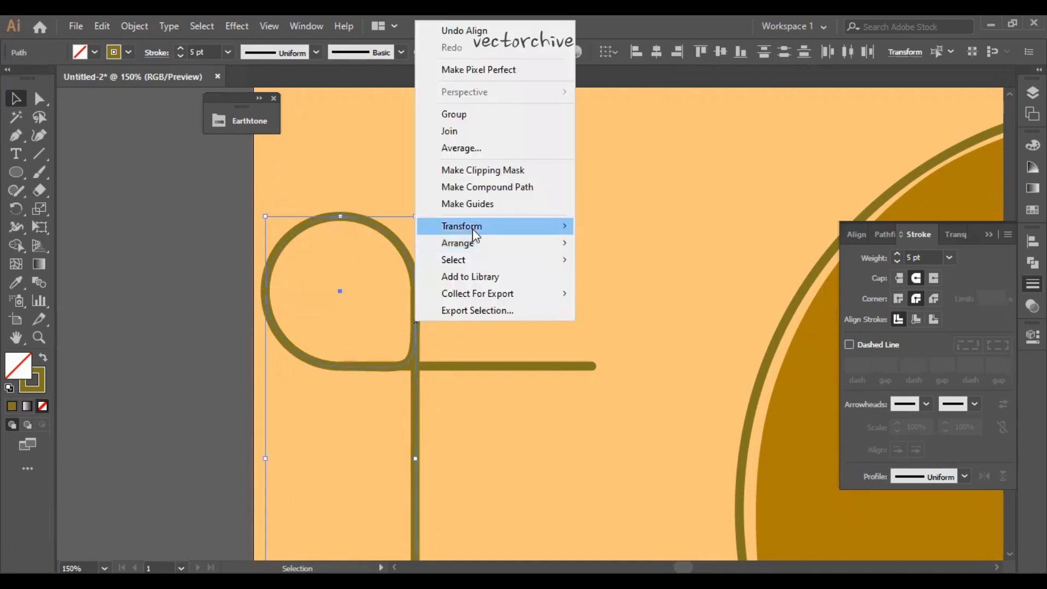
mouse_move(472, 228)
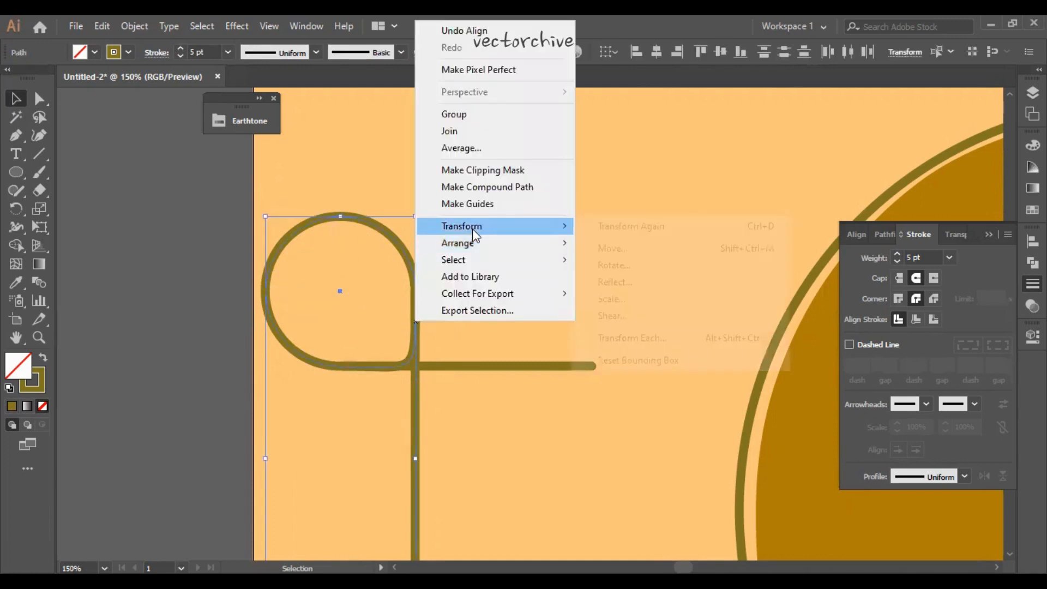
click(634, 283)
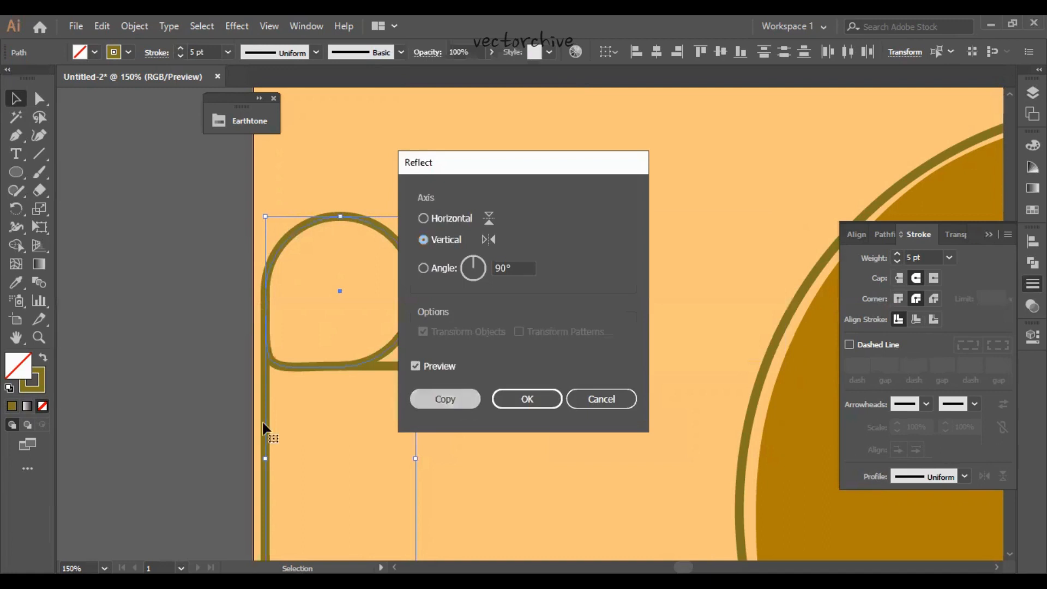
click(460, 401)
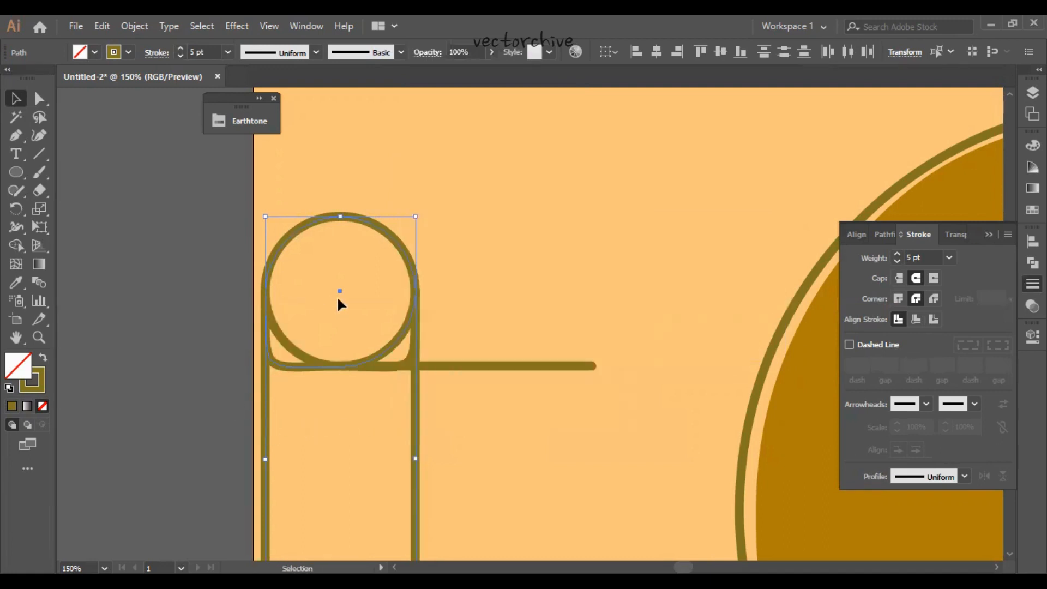
drag(338, 301, 590, 303)
- Expand the fill and stroke of both loops, both vertical lines and the horizontal line
drag(608, 458, 301, 304)
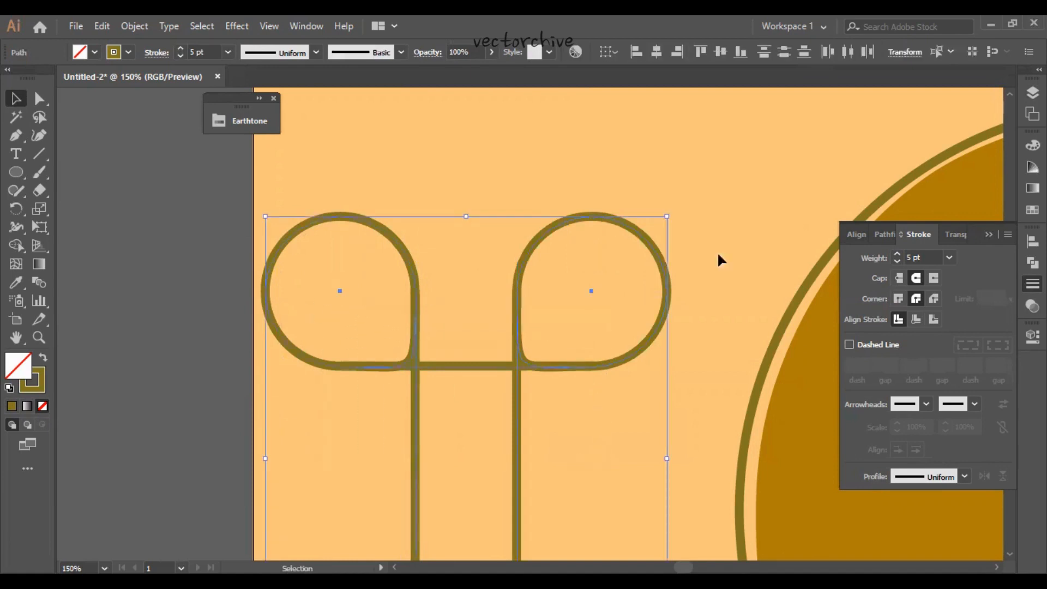
click(1032, 262)
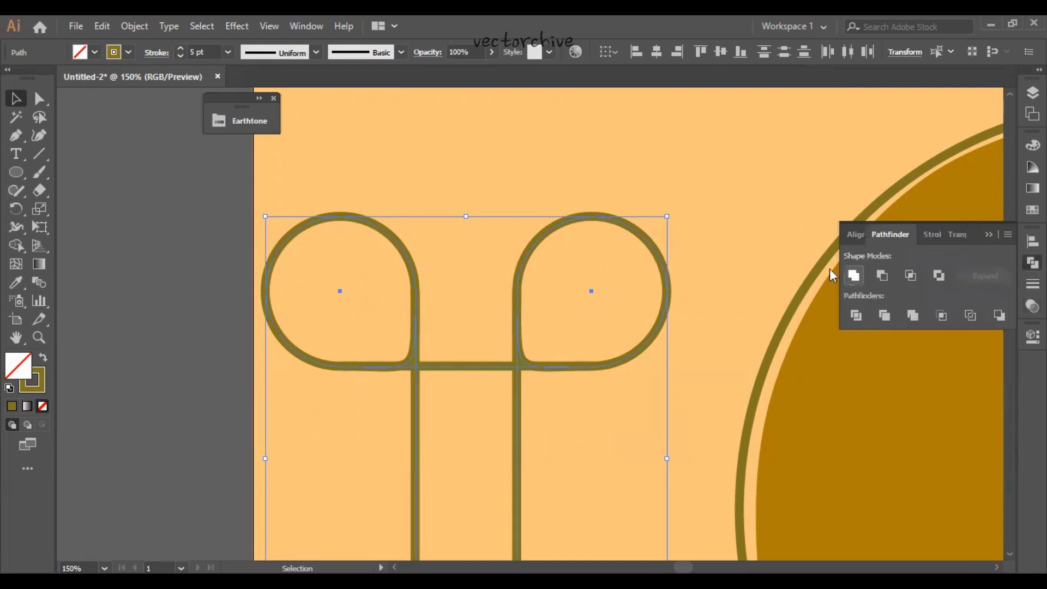
click(134, 25)
click(181, 184)
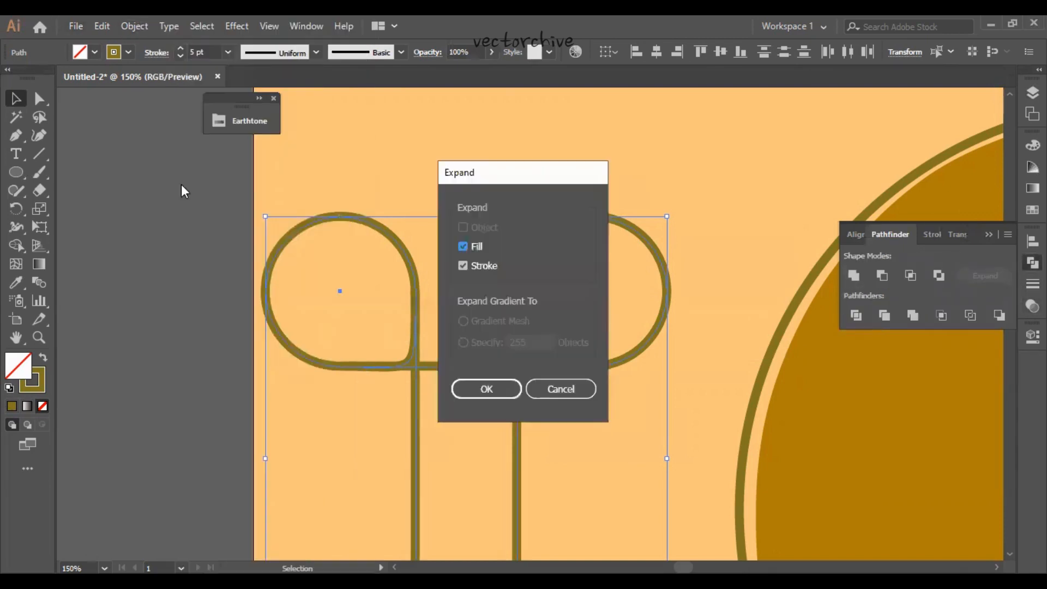
key(Return)
- Try to unite the expanded filament pieces into one shape and check the line junctions up close
click(856, 277)
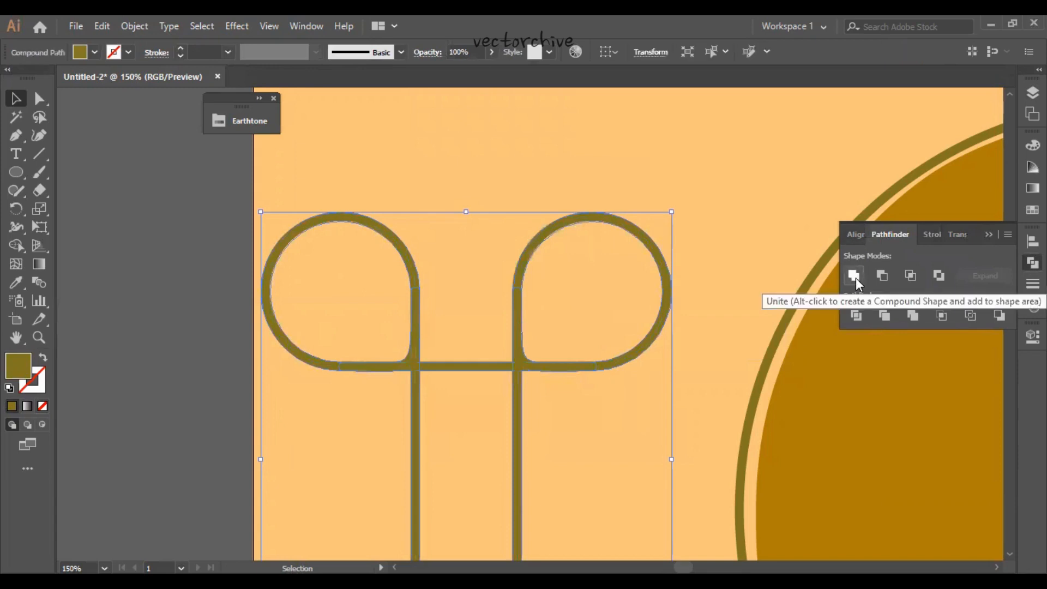
key(a)
key(ctrl+equal)
key(ctrl+equal)
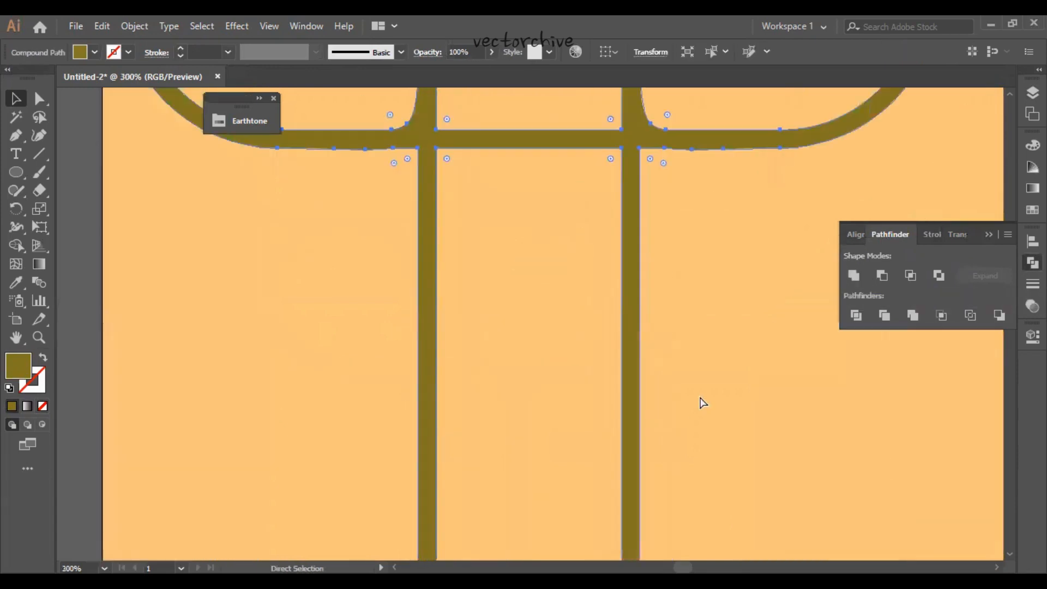
drag(776, 243, 736, 406)
click(736, 406)
scroll(736, 406, up, 1)
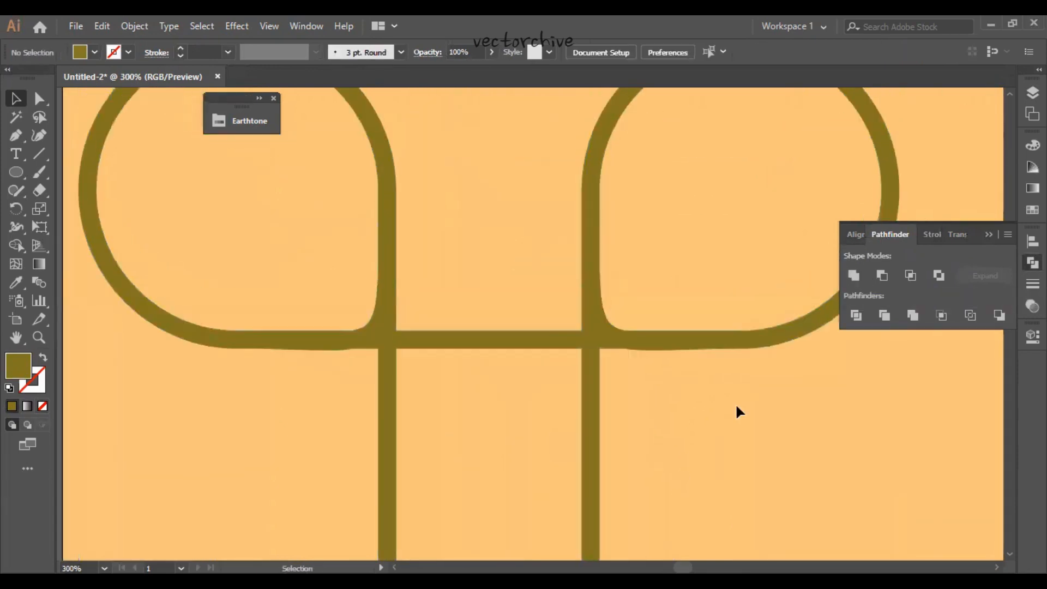
scroll(736, 411, up, 1)
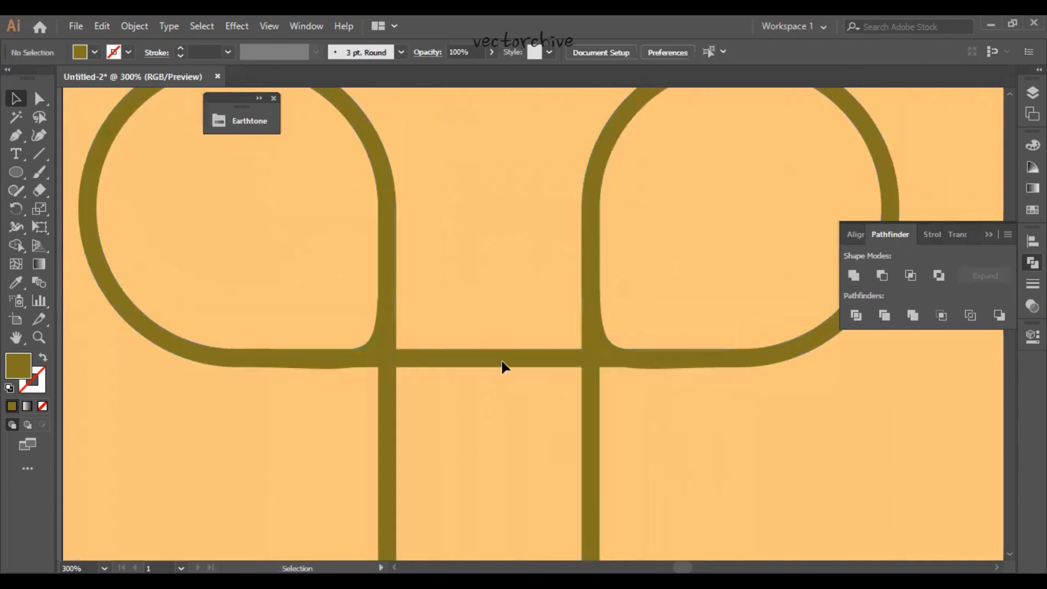
- Shorten the horizontal bar's right end to just past the right vertical line and deselect it
ctrl+click(502, 367)
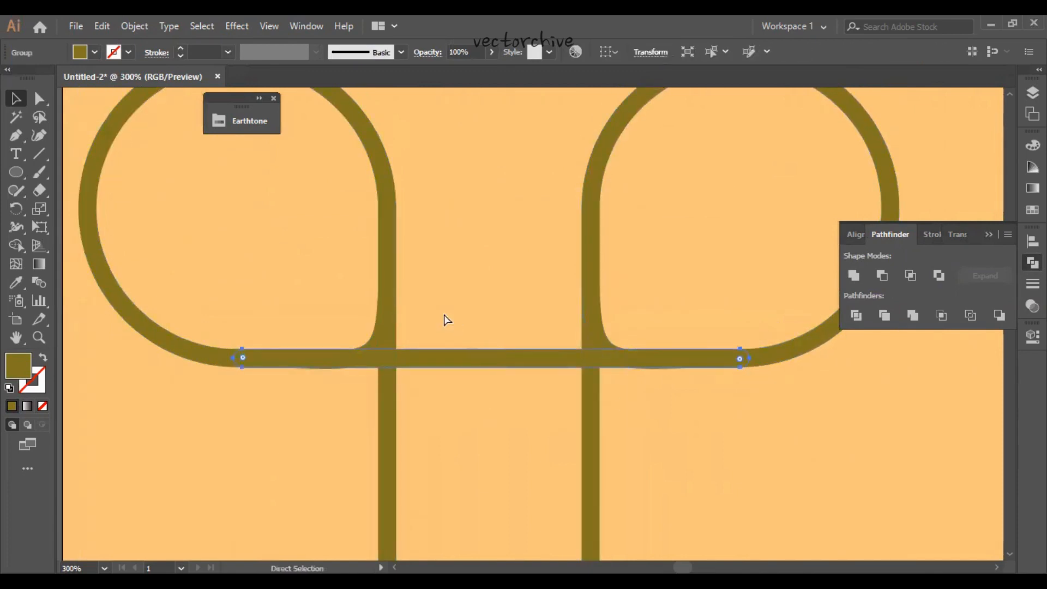
key(ctrl+plus)
key(ctrl+plus)
drag(505, 363, 209, 414)
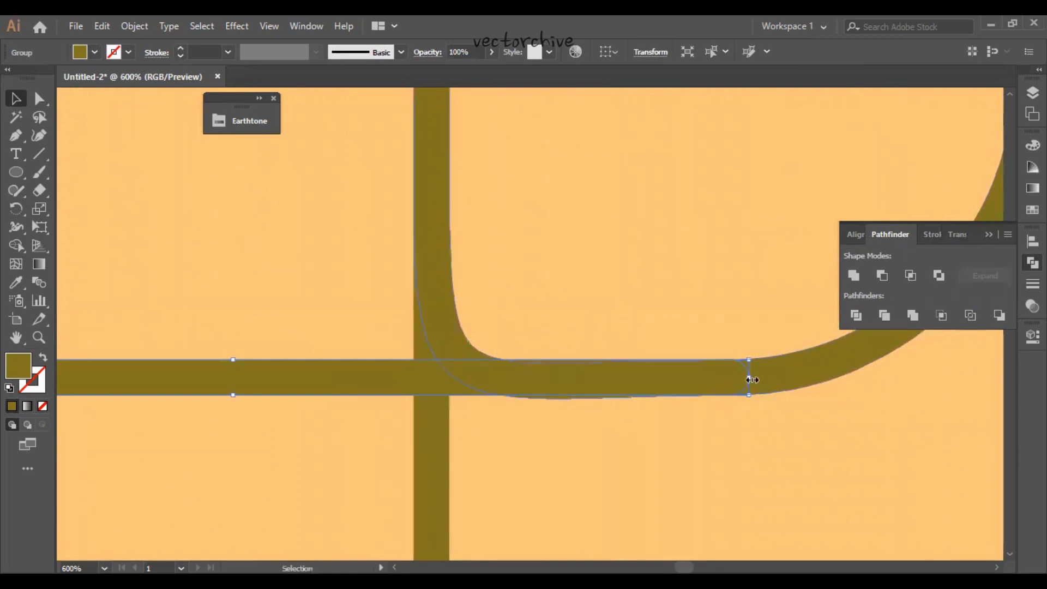
drag(753, 379, 517, 377)
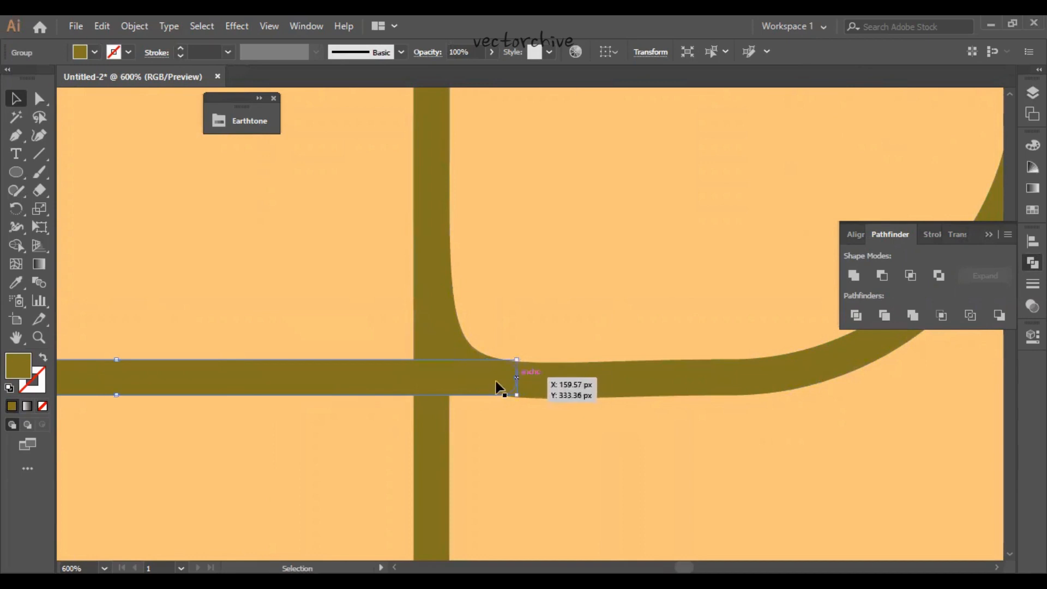
click(325, 451)
- Shorten the horizontal bar's left end to just before the left vertical line and deselect it
drag(325, 451, 684, 440)
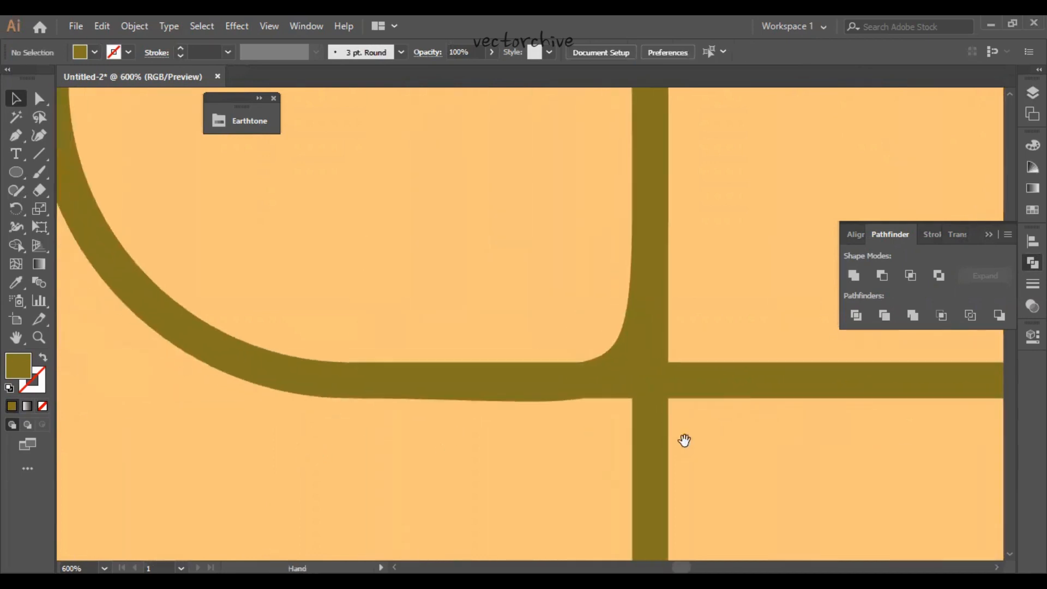
click(537, 385)
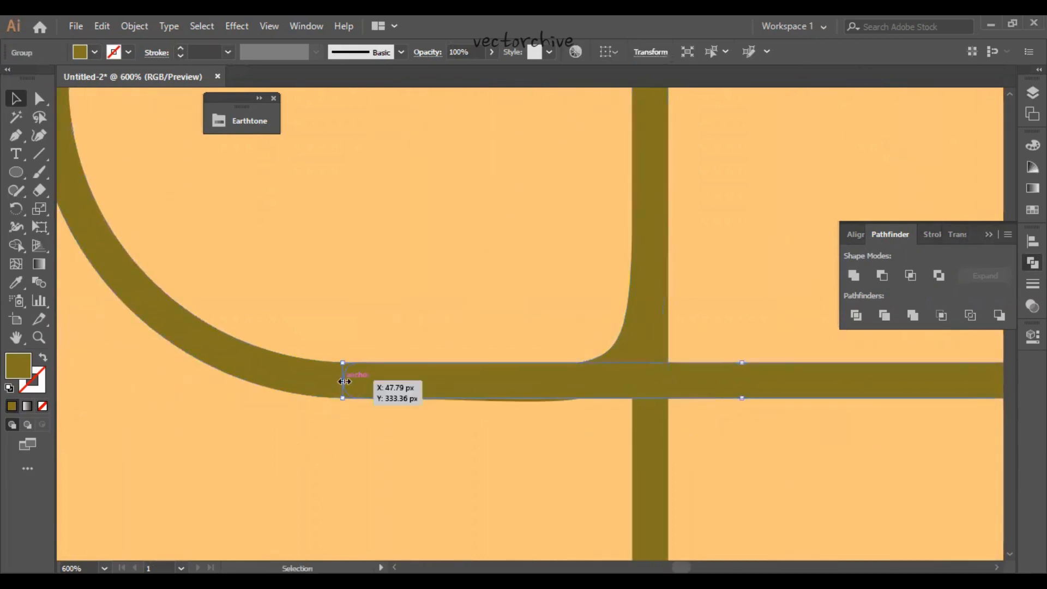
drag(345, 381, 571, 388)
click(552, 441)
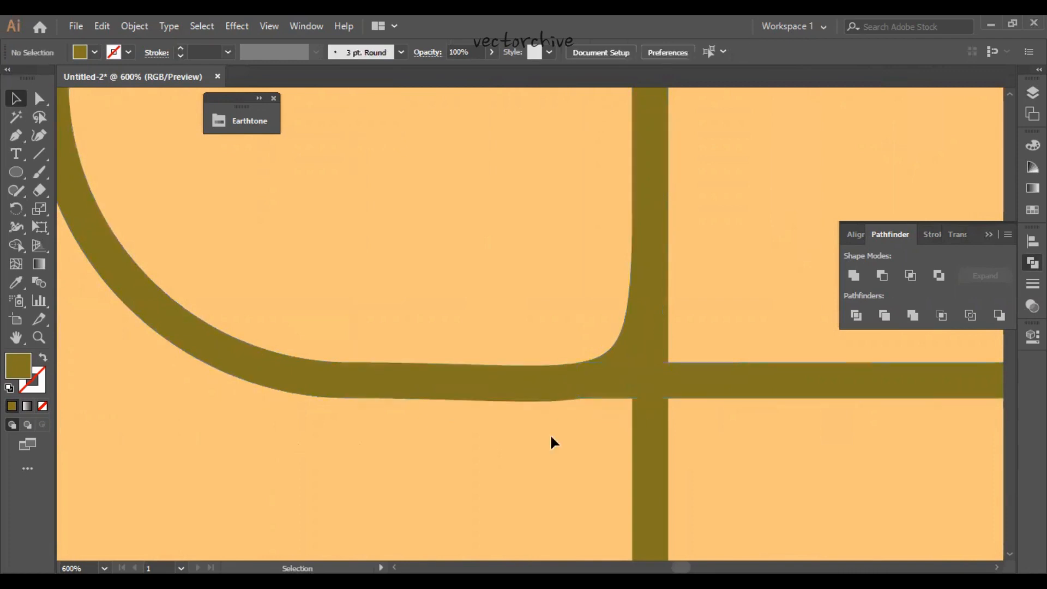
- Select all the filament pieces and unite them into a single shape with Pathfinder
key(ctrl+minus)
key(ctrl+minus)
key(ctrl+minus)
key(ctrl+minus)
key(ctrl+minus)
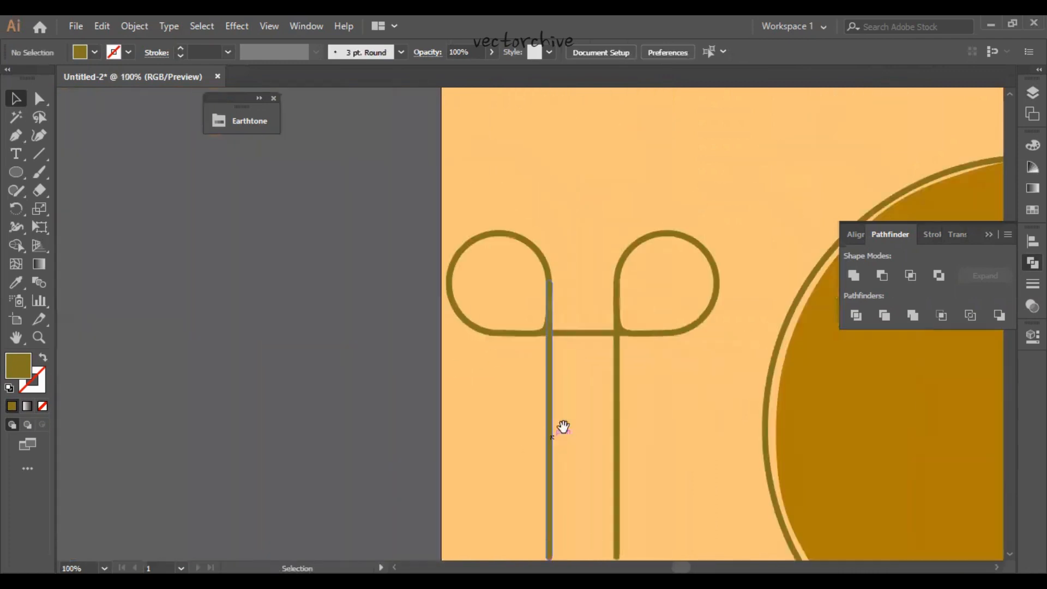
drag(563, 427, 440, 447)
drag(561, 416, 388, 271)
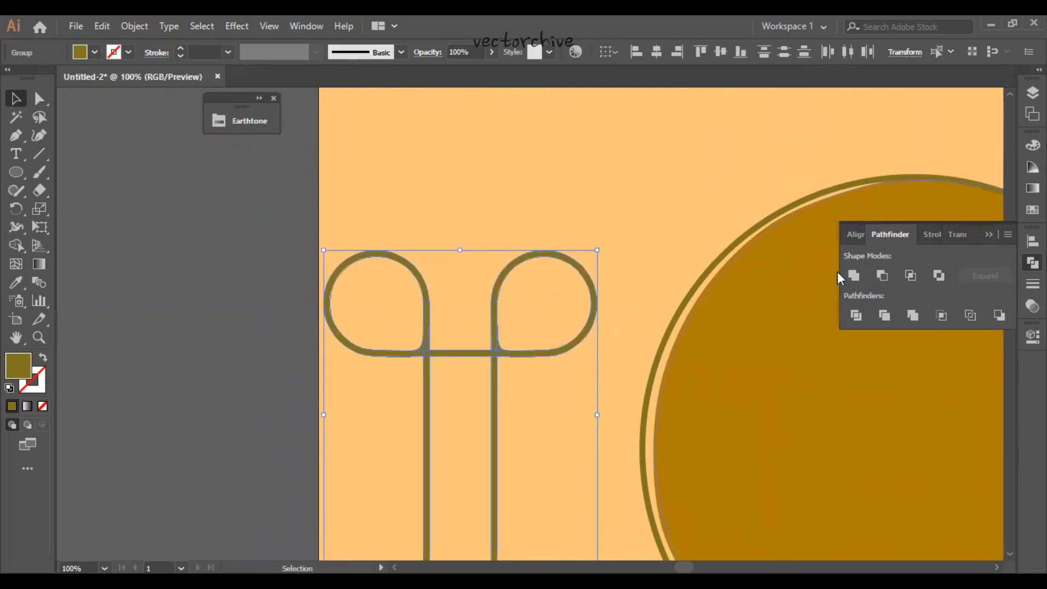
click(853, 275)
click(657, 233)
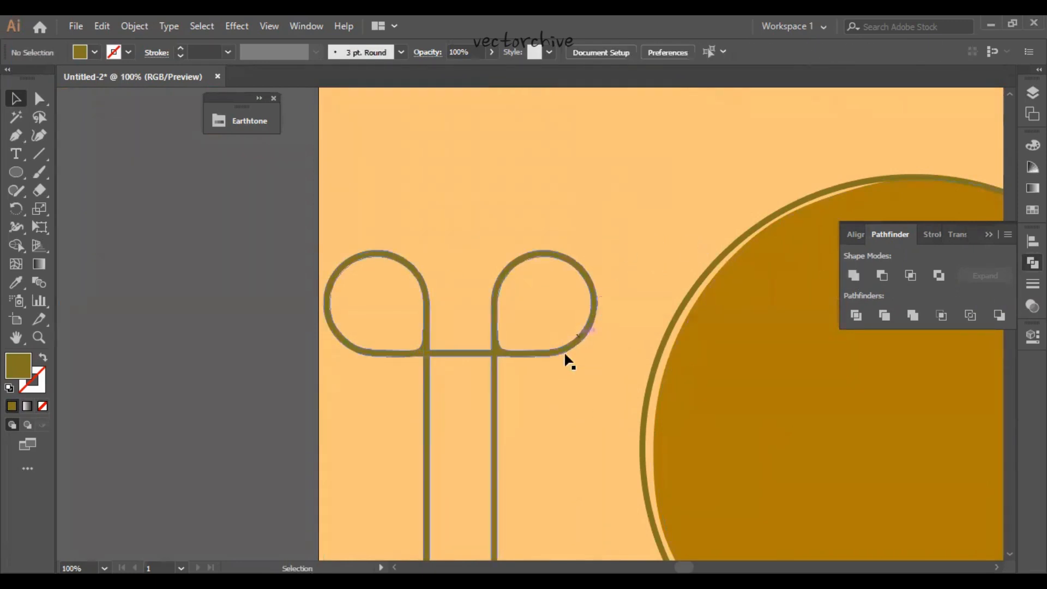
- Move the united filament inside the bulb so its two legs stand on the upper edge of the base
drag(561, 402, 169, 341)
key(ctrl+minus)
key(ctrl+minus)
key(ctrl+minus)
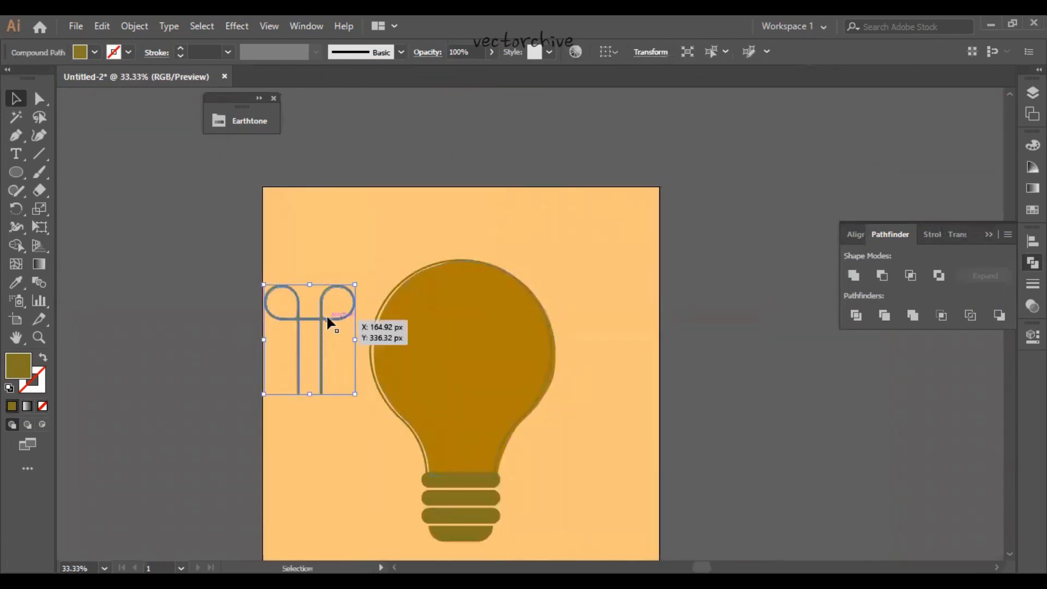
drag(328, 319, 478, 399)
key(ctrl+plus)
key(ctrl+plus)
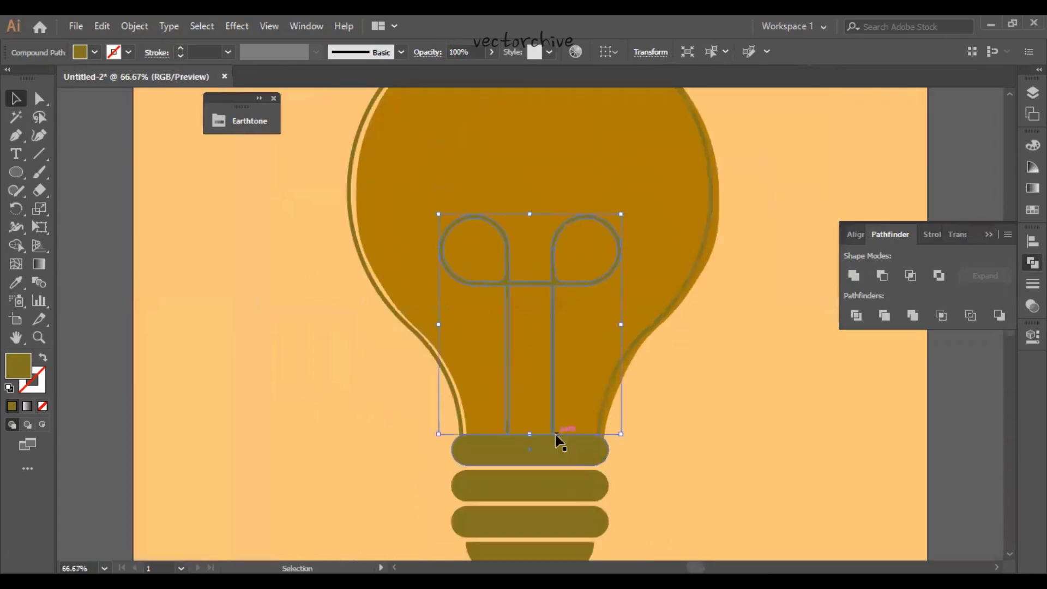
drag(531, 427, 492, 428)
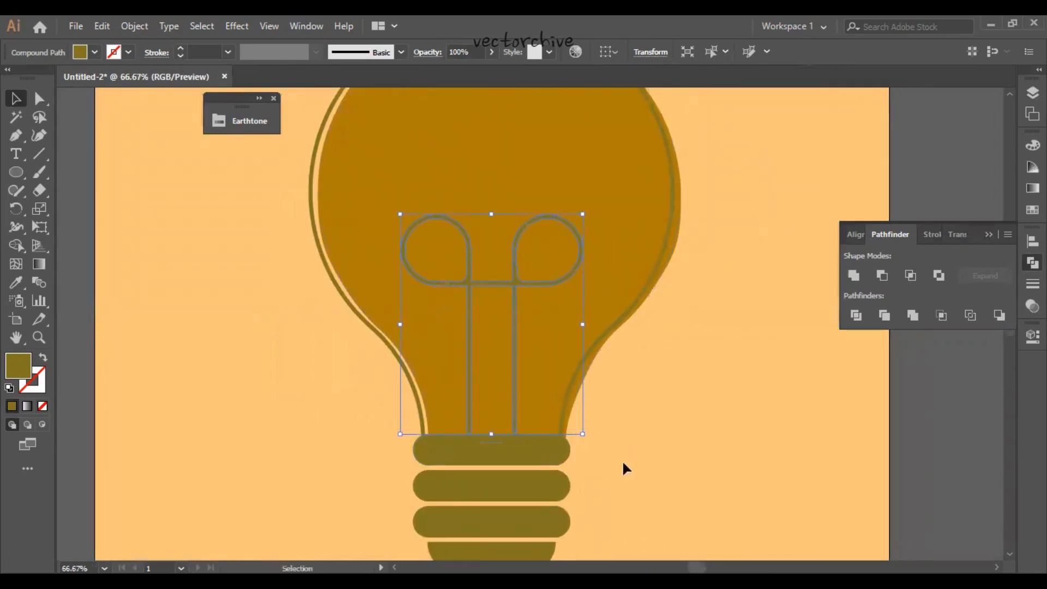
- Lock the base group and both bulb paths so only the filament stays editable
scroll(632, 452, down, 2)
drag(587, 519, 548, 364)
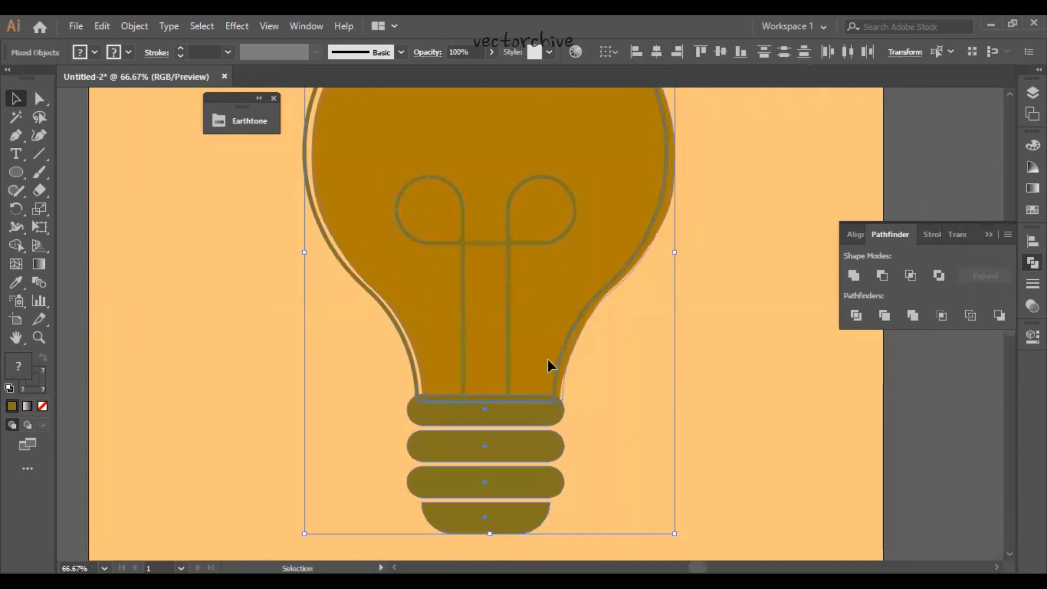
click(1032, 92)
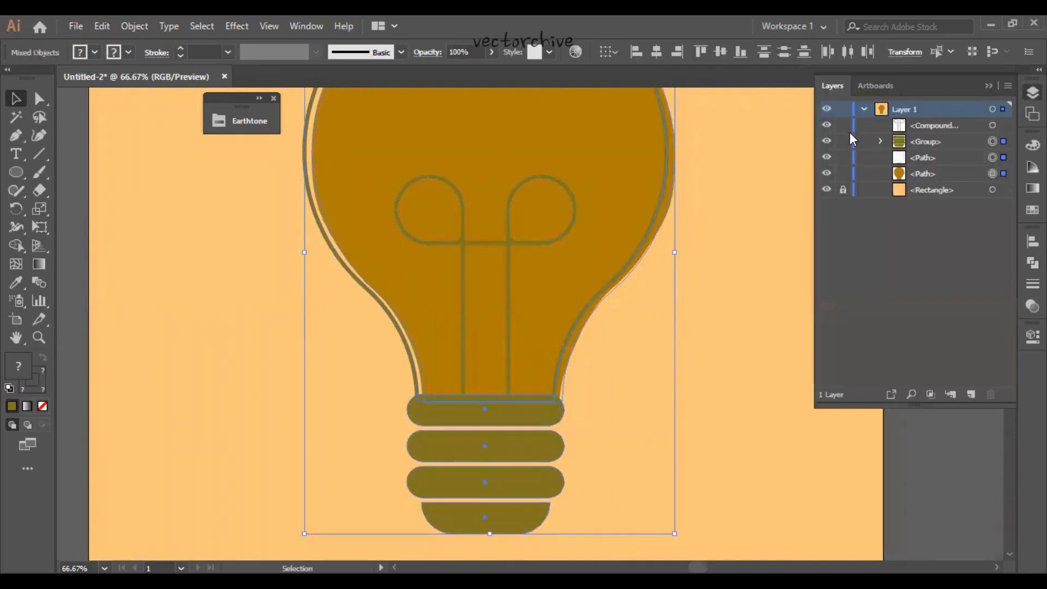
click(598, 179)
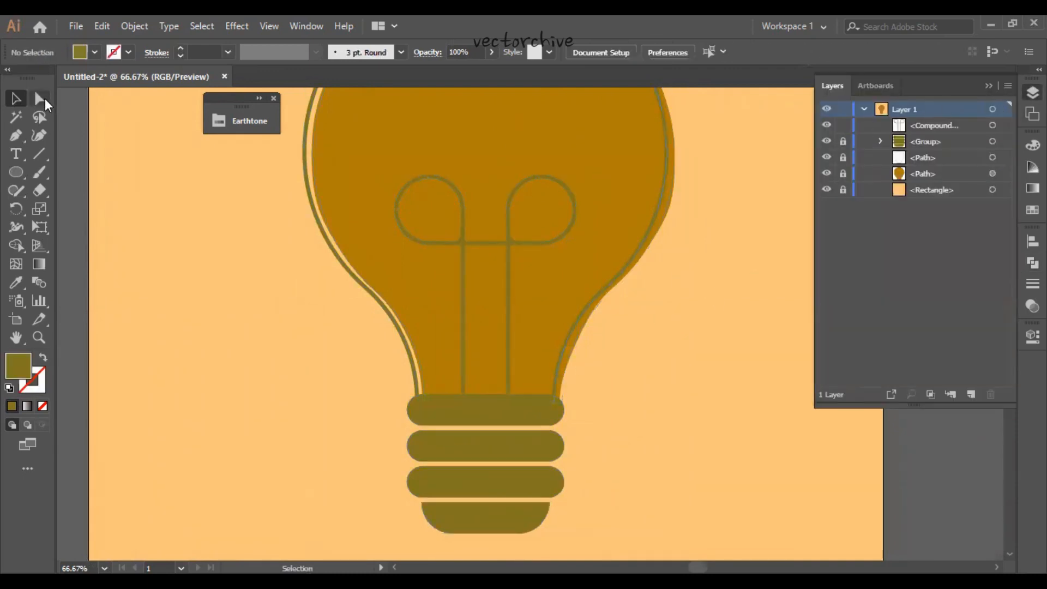
- Shorten both filament legs slightly at their lower ends and move the filament down onto the upper edge of the base
key(a)
drag(431, 360, 533, 420)
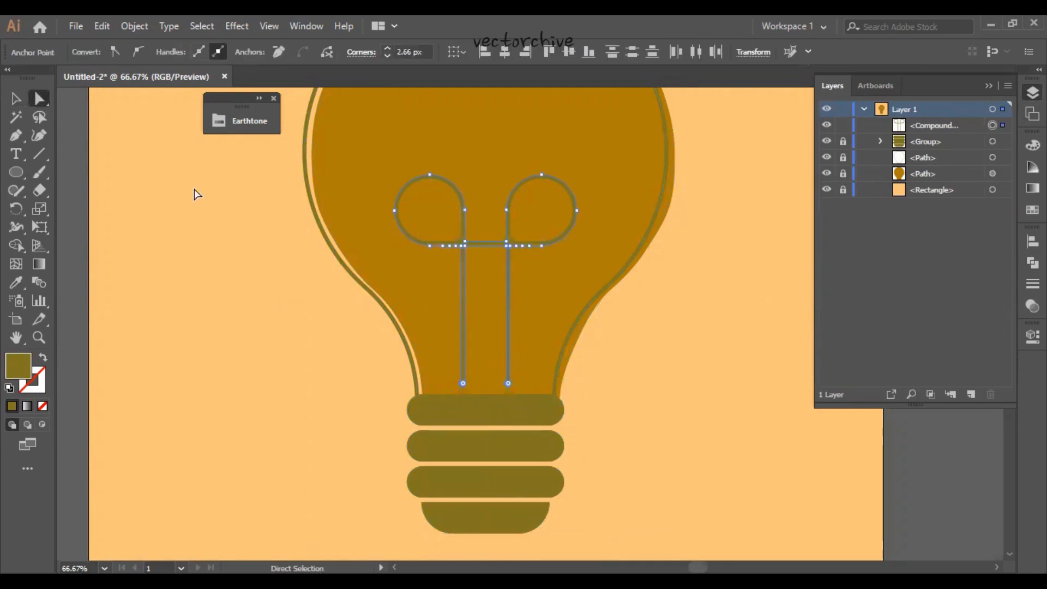
key(v)
scroll(217, 298, up, 1)
drag(504, 306, 505, 323)
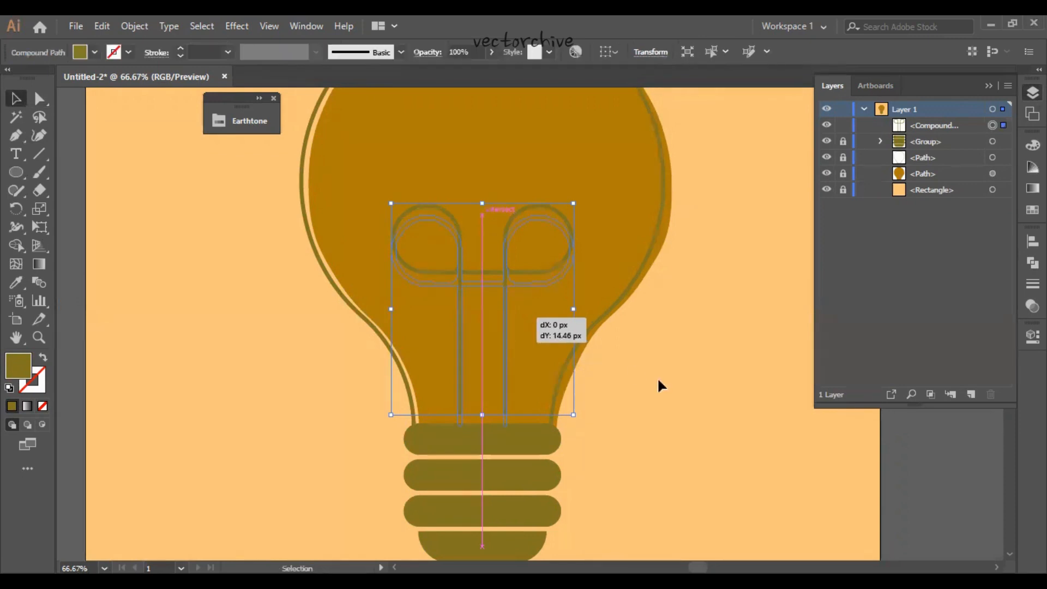
click(703, 399)
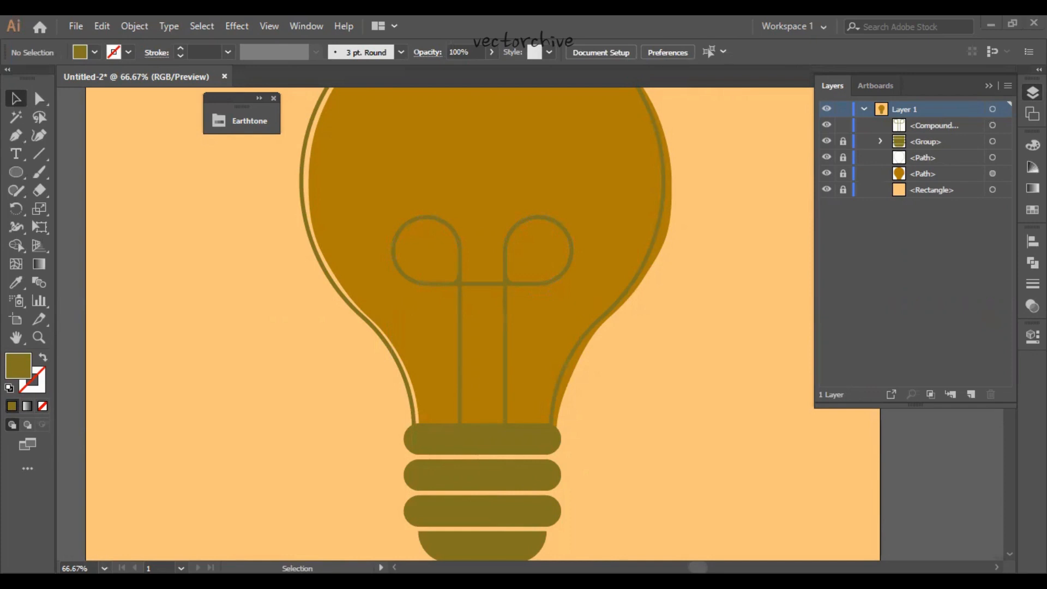
- Unlock the base group and both bulb paths, and group them with the filament
key(ctrl+0)
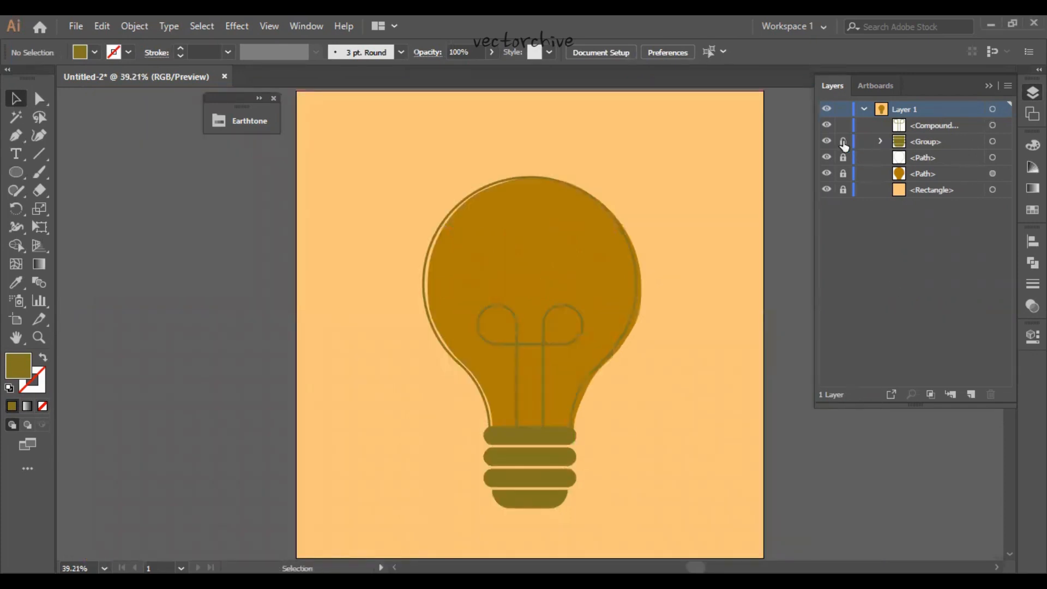
drag(843, 142, 843, 173)
drag(596, 502, 420, 265)
key(ctrl+g)
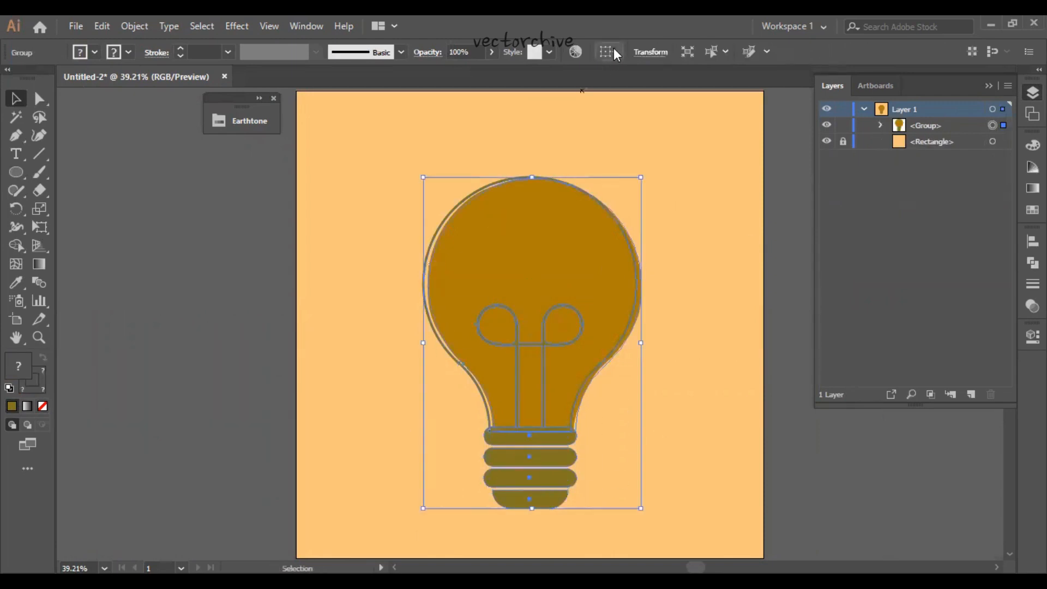
- Centre the bulb group horizontally and vertically on the artboard and lock it
click(614, 48)
click(657, 52)
click(720, 52)
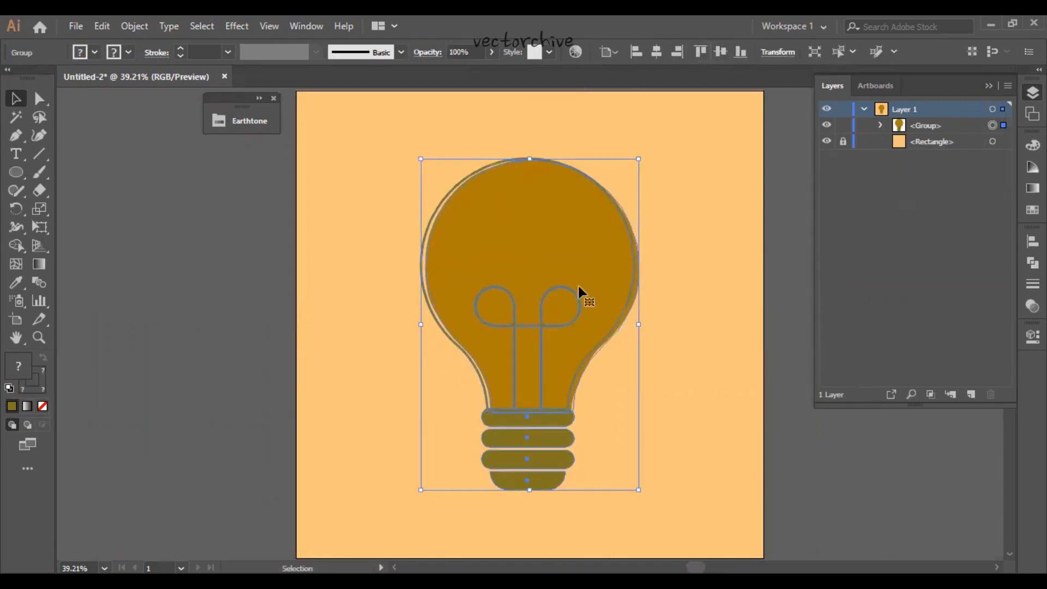
click(843, 127)
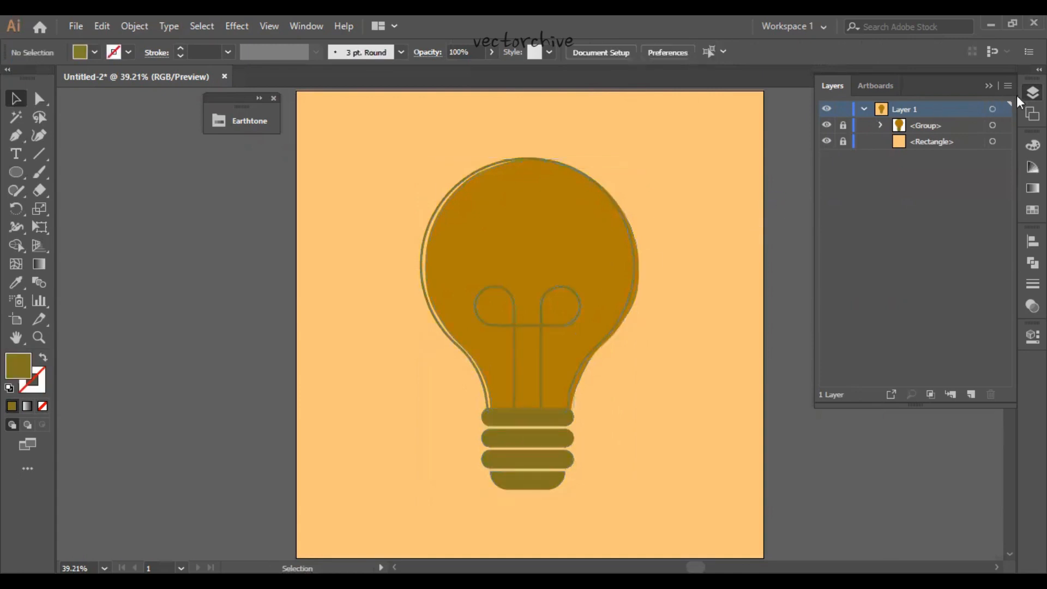
click(1031, 93)
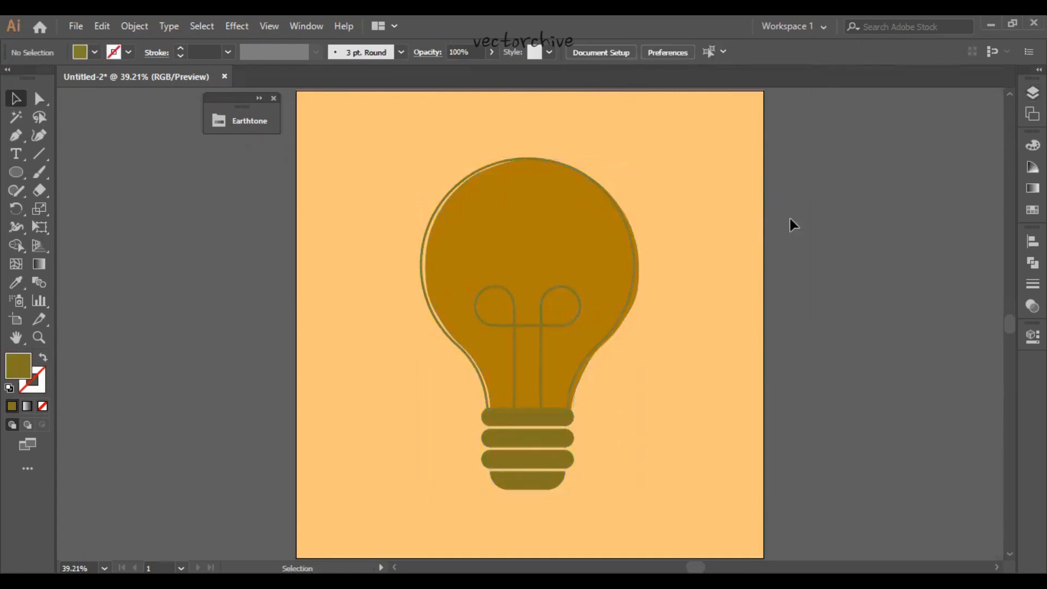
key(ctrl+1)
drag(867, 236, 852, 476)
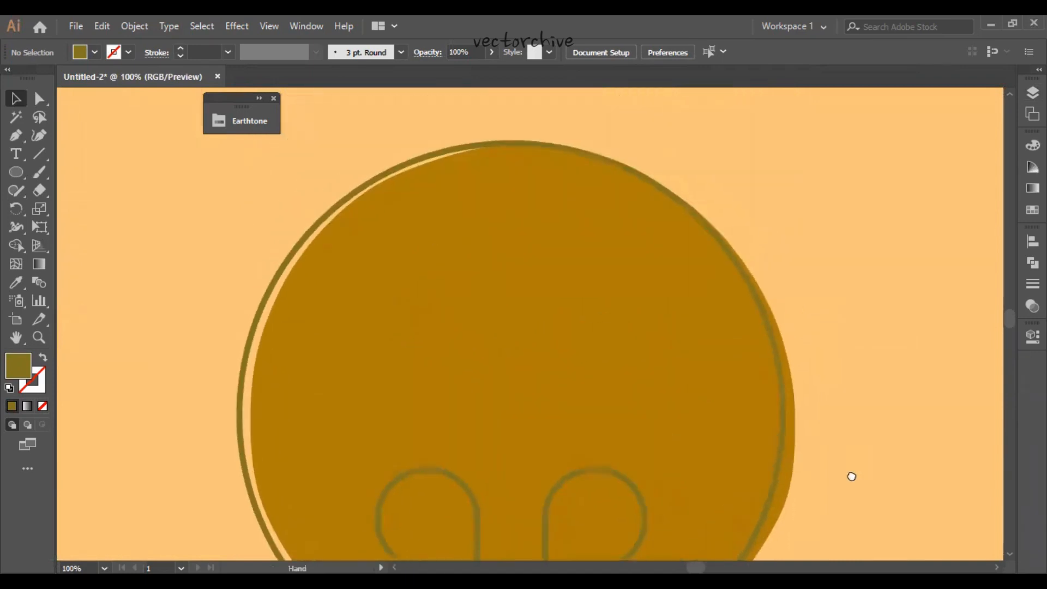
scroll(852, 476, down, 10)
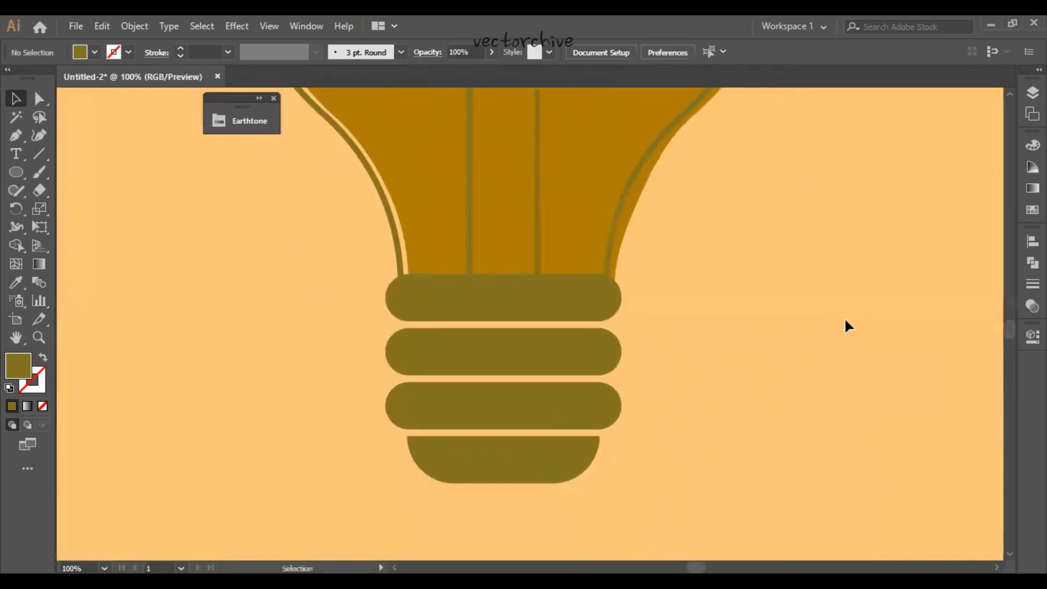
key(ctrl+0)
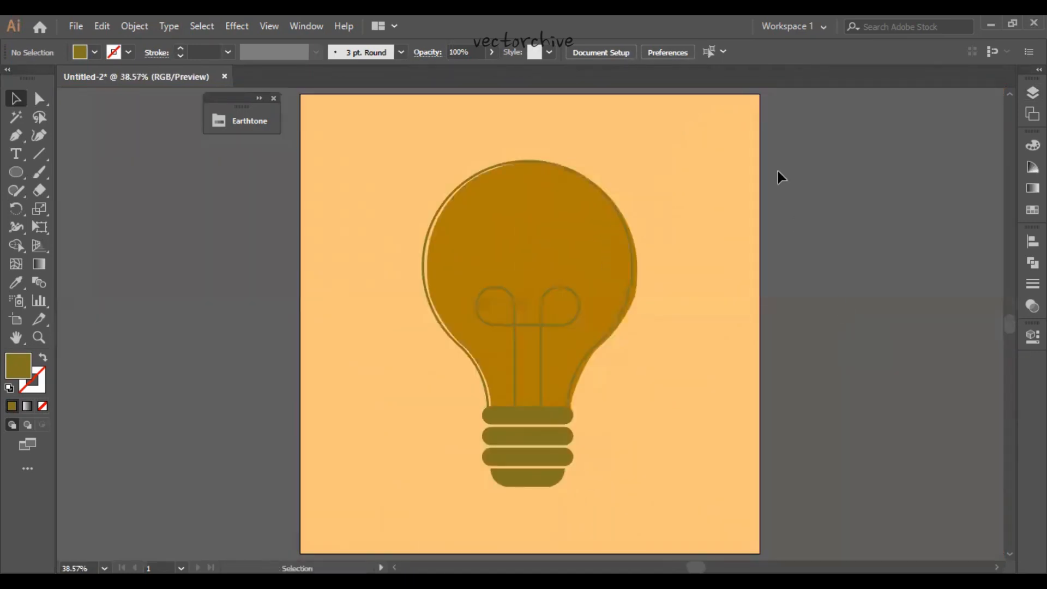